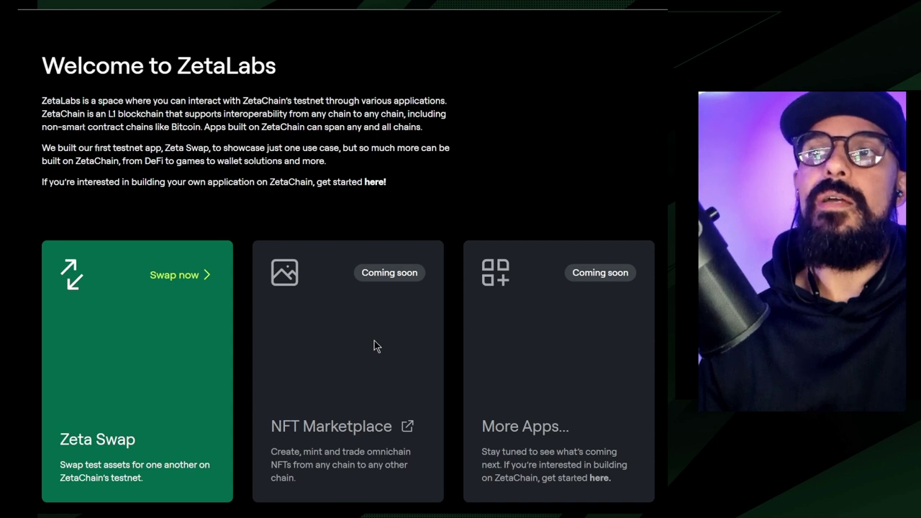
Step: Open the Zeta Swap app and close its introduction to omnichain smart contracts and Bitcoin
click(373, 342)
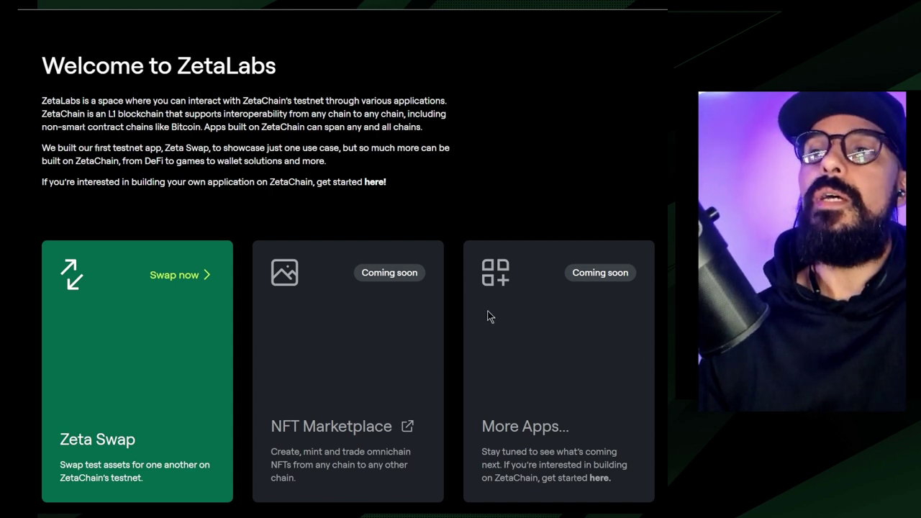
click(497, 436)
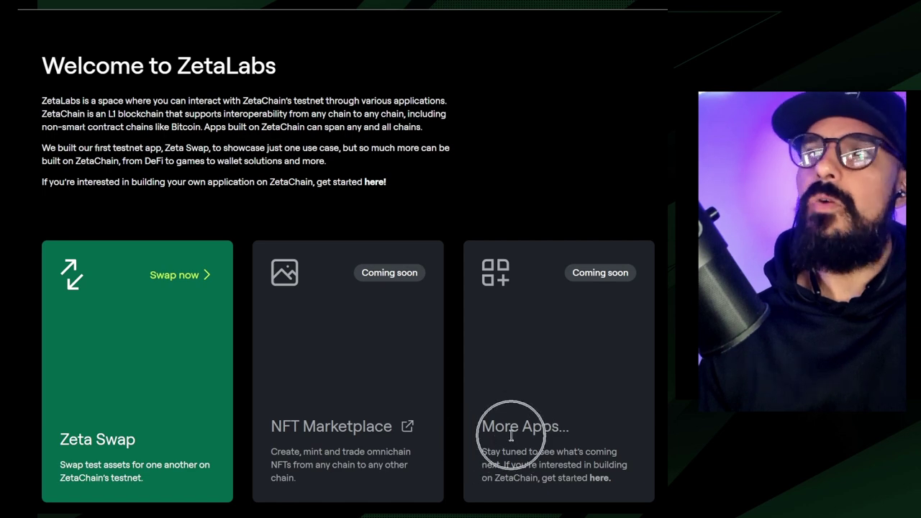
scroll(371, 390, down, 1)
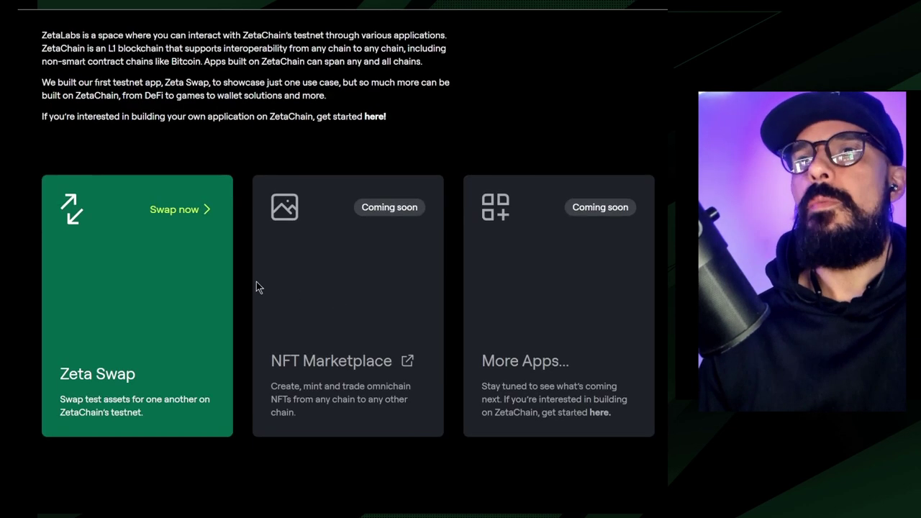
click(226, 210)
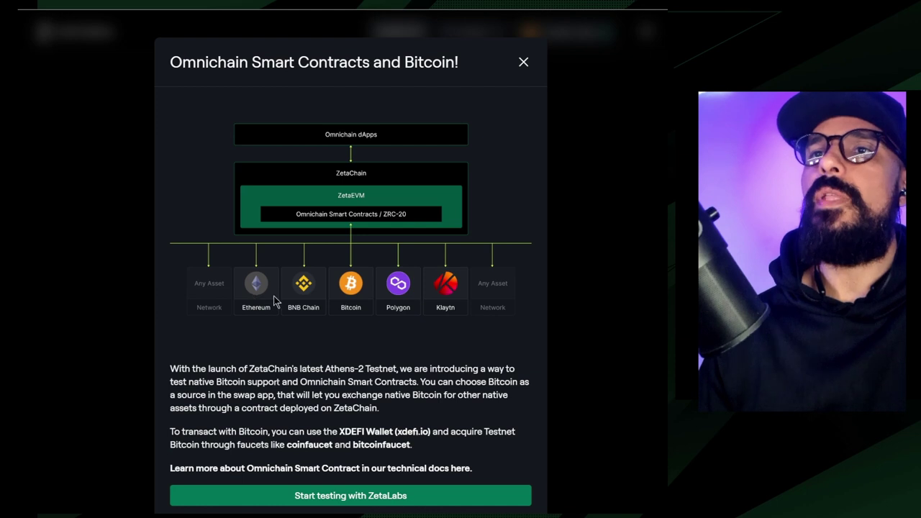
click(303, 304)
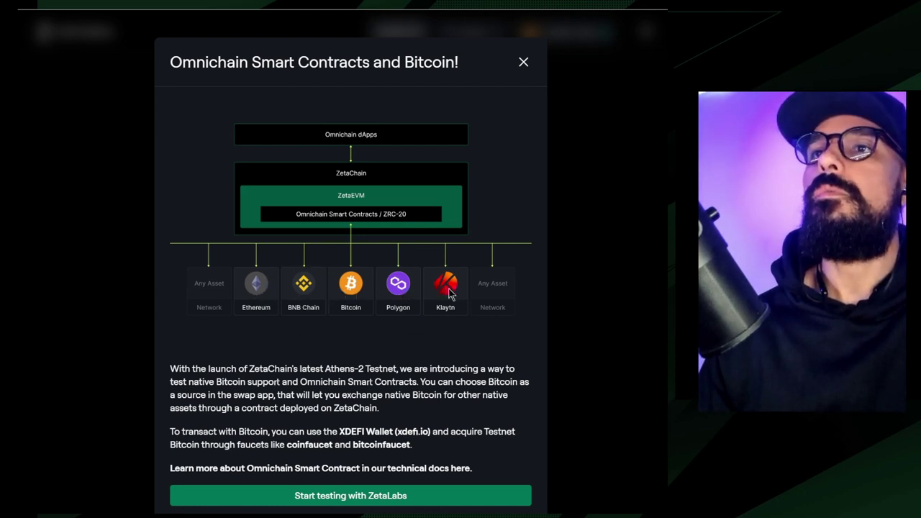
click(523, 62)
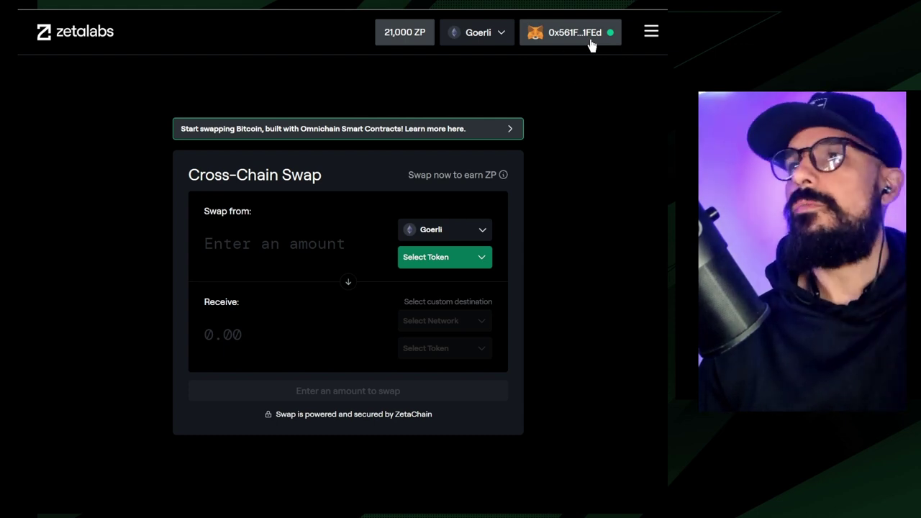
Step: Open the leaderboard and examine the account's ZETA Points, rank, transactions, invites, first day and the top accounts
click(643, 36)
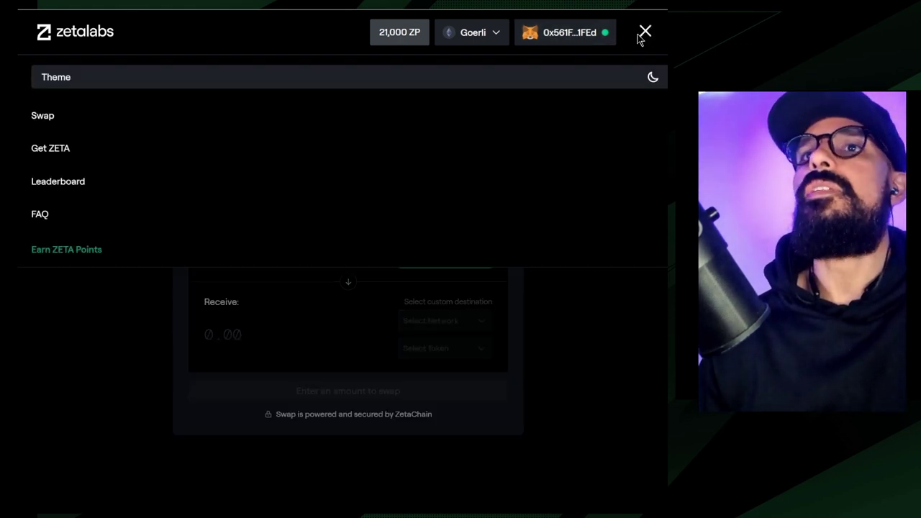
click(79, 184)
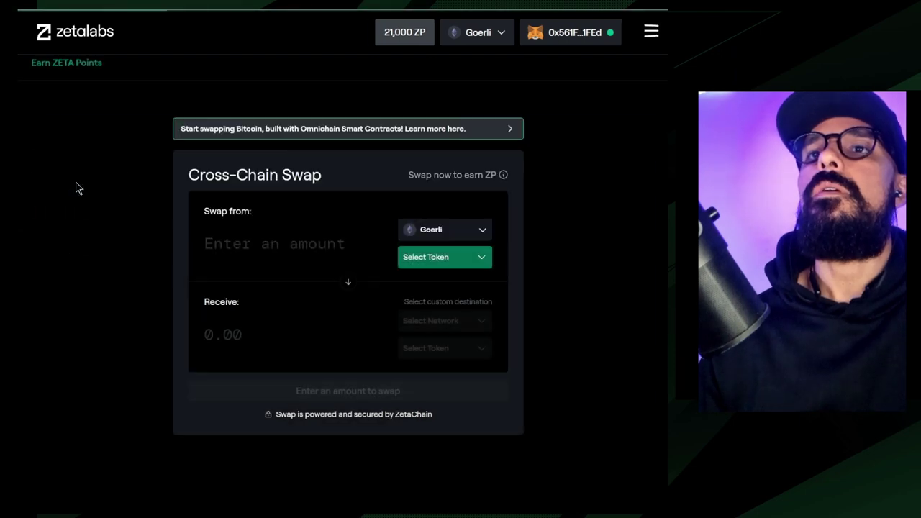
scroll(213, 196, down, 1)
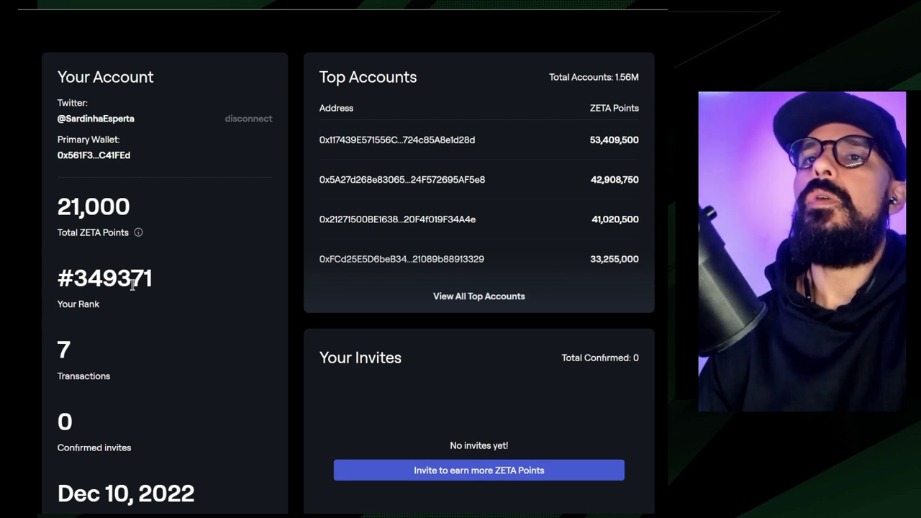
scroll(133, 285, down, 1)
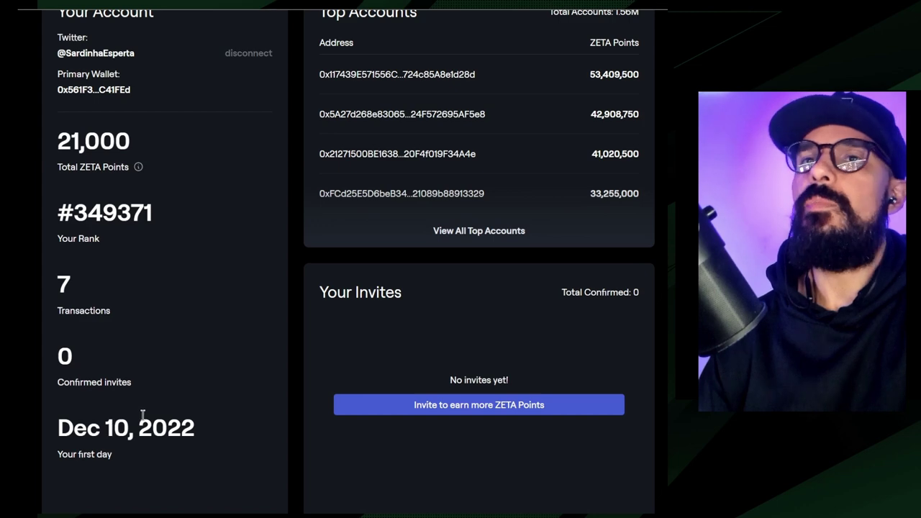
scroll(145, 414, up, 3)
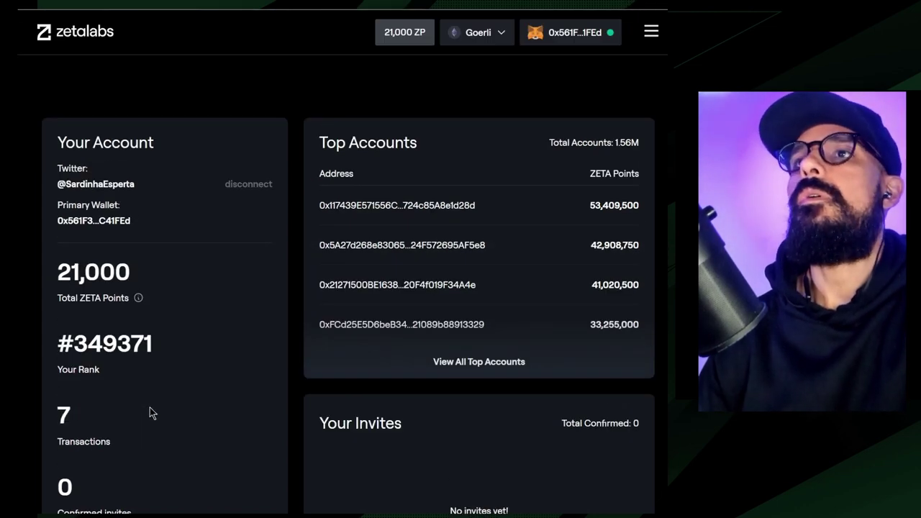
scroll(144, 408, down, 5)
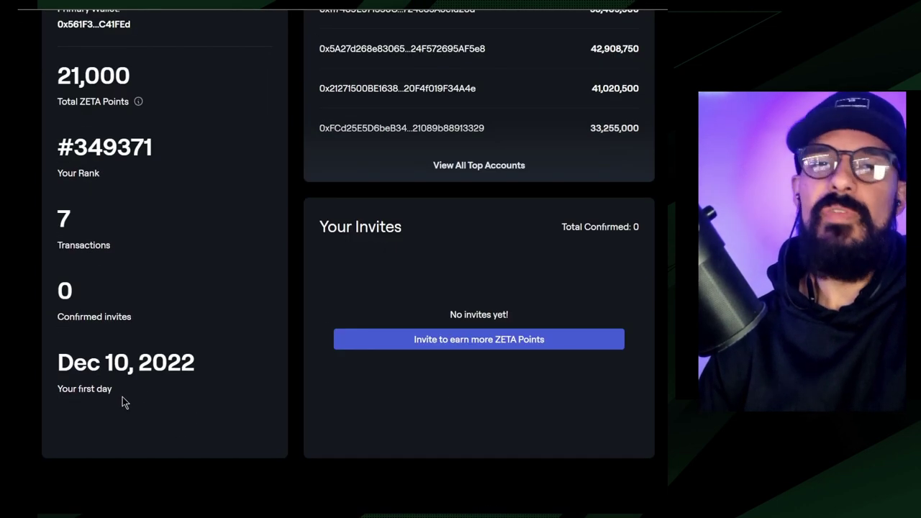
scroll(123, 400, up, 5)
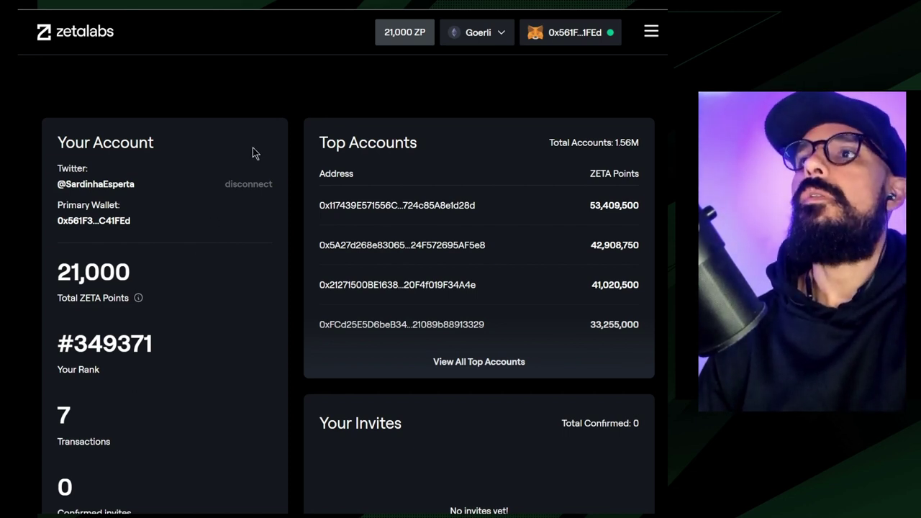
scroll(233, 110, down, 1)
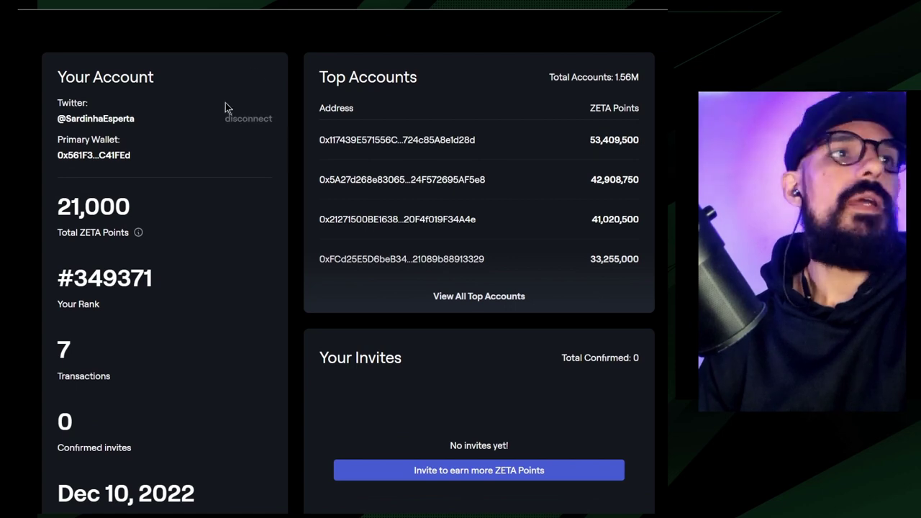
scroll(226, 107, up, 1)
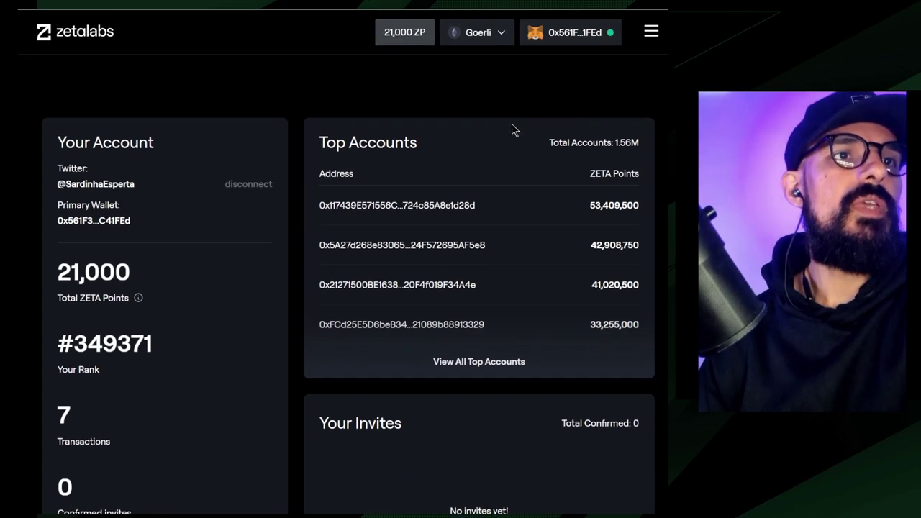
Step: Try to request testnet ZETA assets for the connected wallet
click(650, 32)
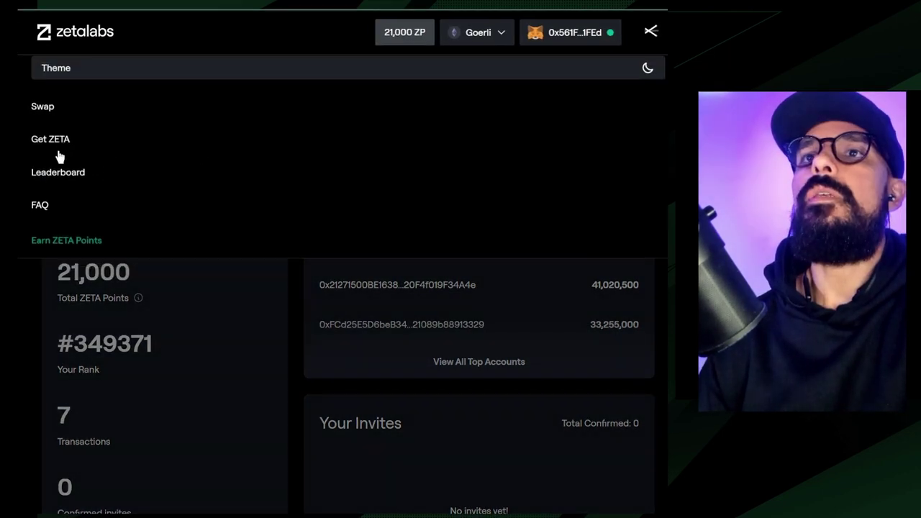
click(58, 151)
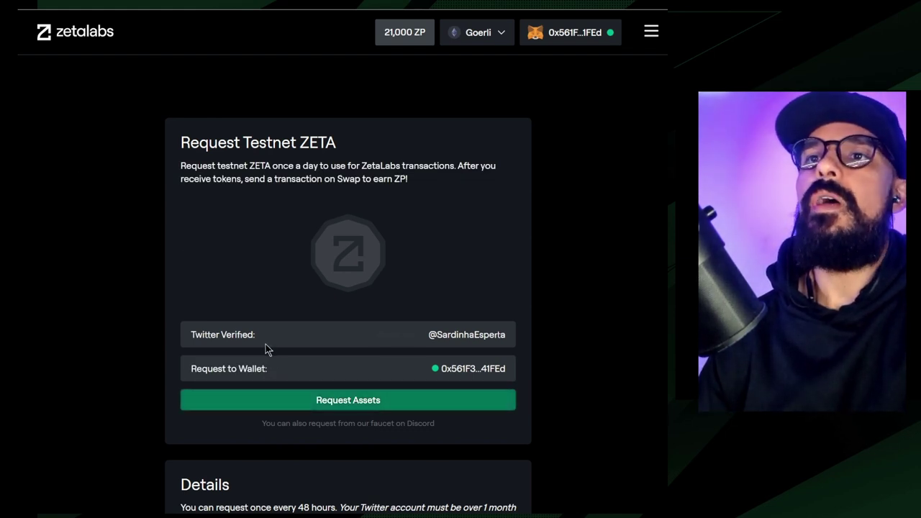
click(282, 401)
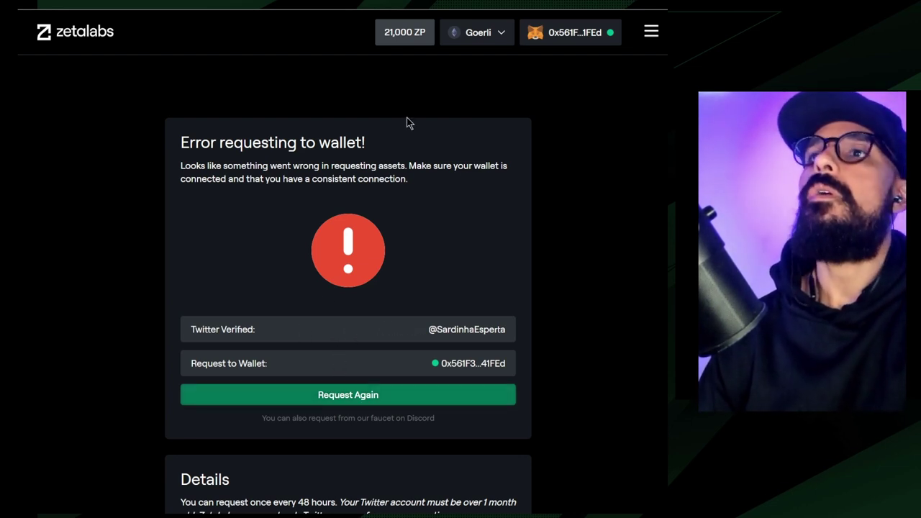
Step: Open the cross-chain swap and choose gETH on Goerli as the source asset and BSC Testnet as the receiving network
click(651, 31)
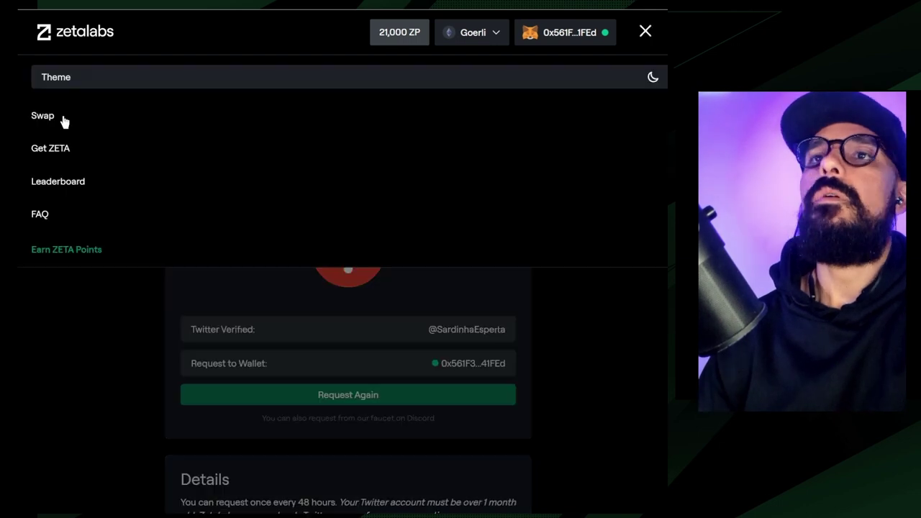
click(45, 116)
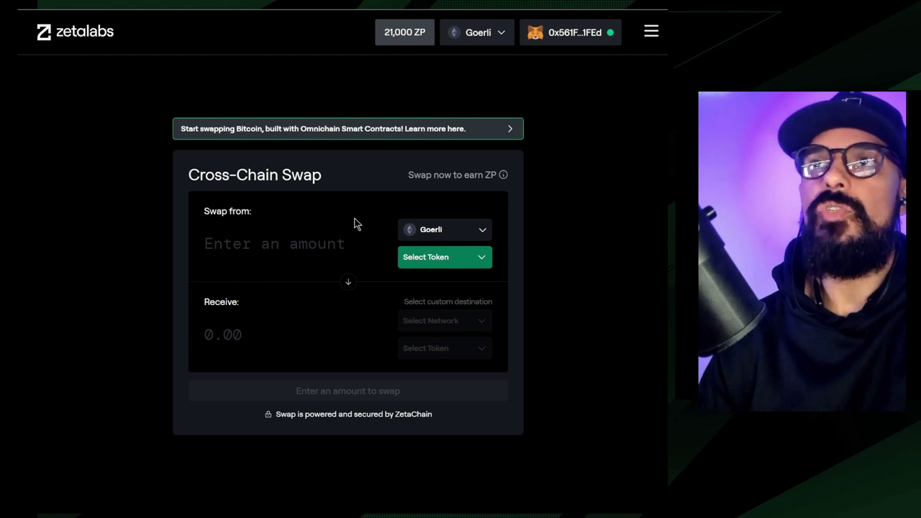
click(445, 262)
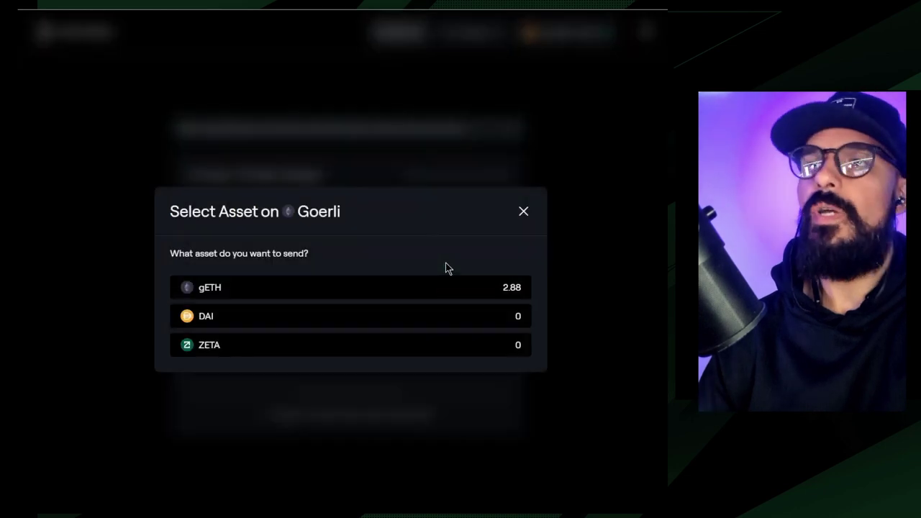
click(361, 295)
click(406, 316)
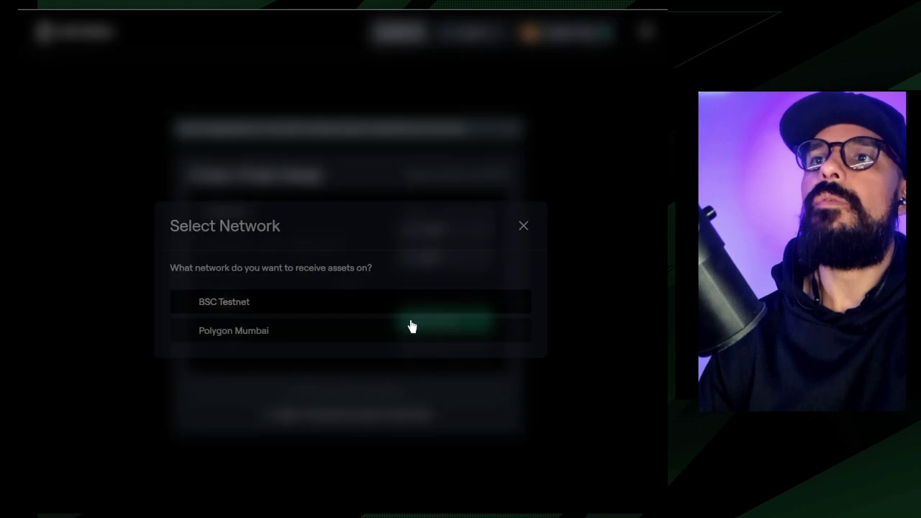
click(365, 311)
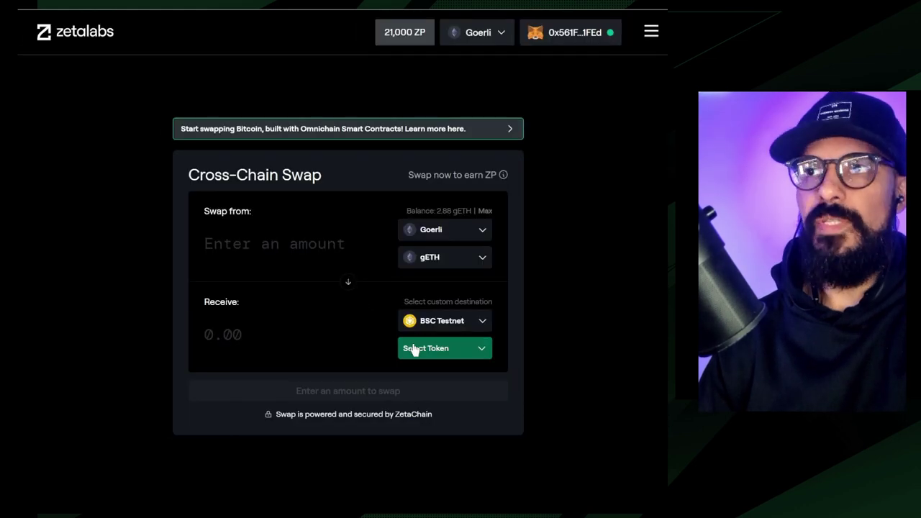
Step: Set the amount to swap to 0.1 gETH and choose ZETA as the token to receive
click(292, 249)
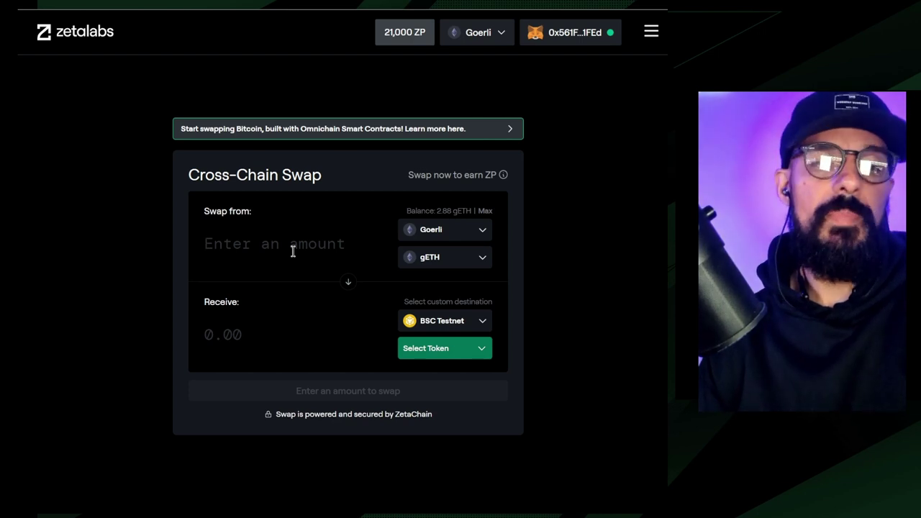
text(0.)
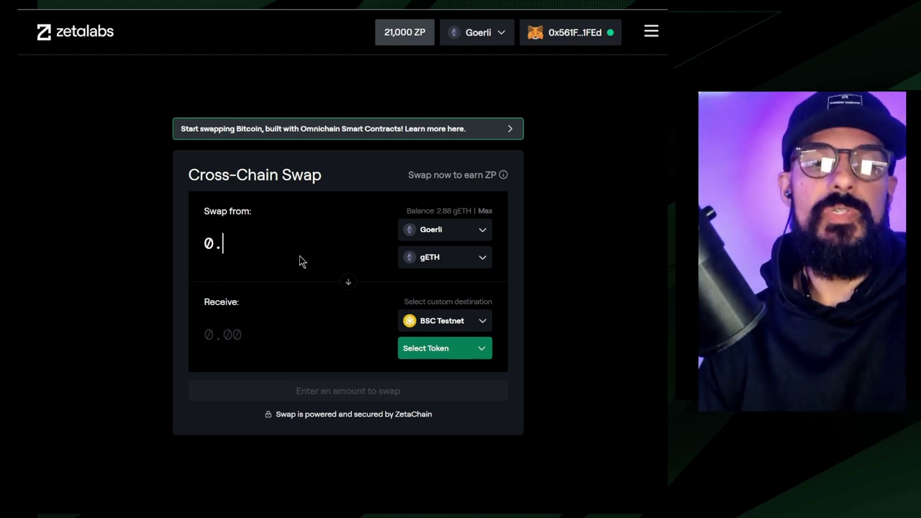
text(1)
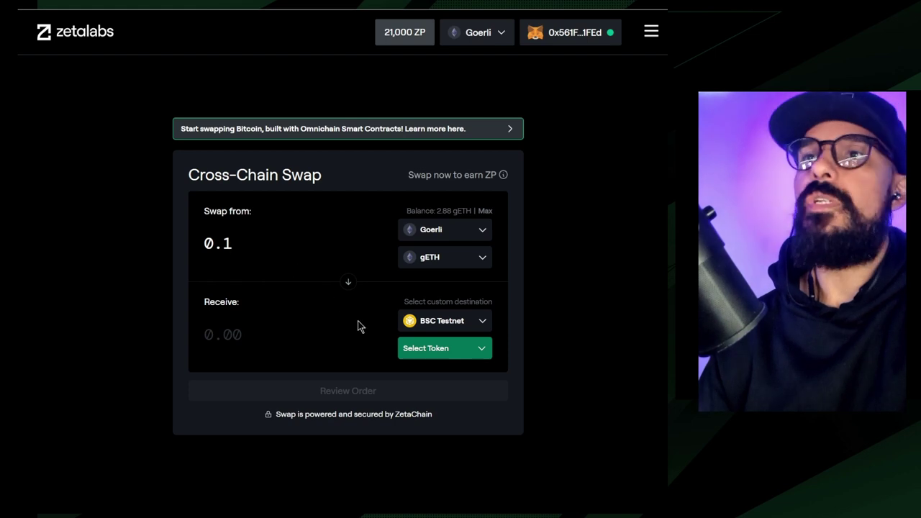
click(406, 349)
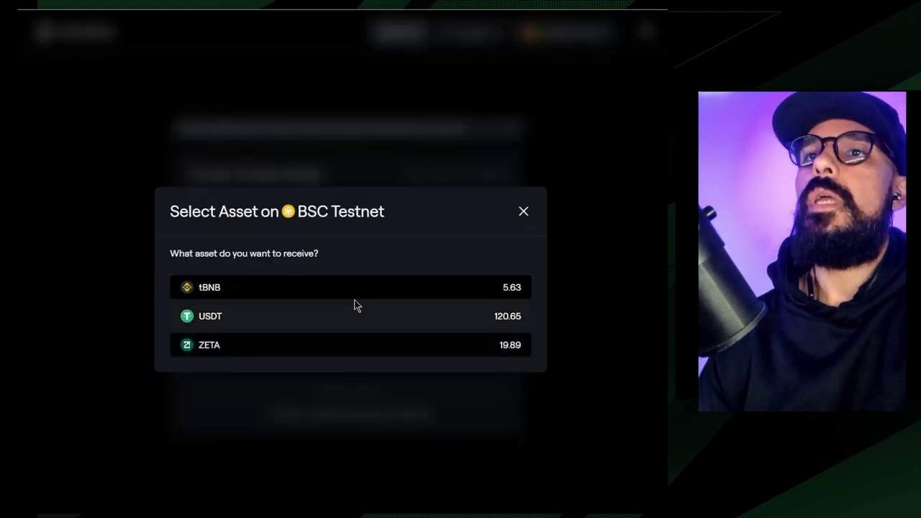
click(357, 344)
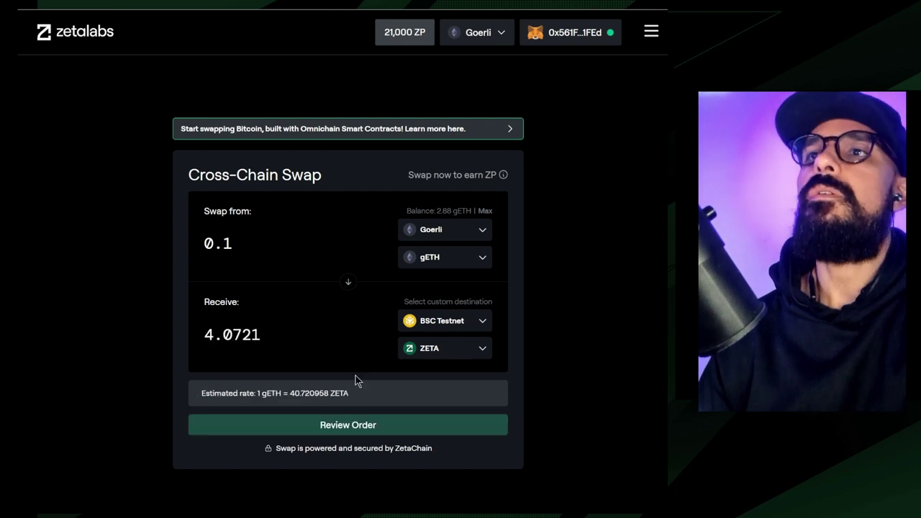
Step: Review and submit the swap order, setting the gas fee option to Mercado and confirming the transaction in the MetaMask wallet
click(346, 426)
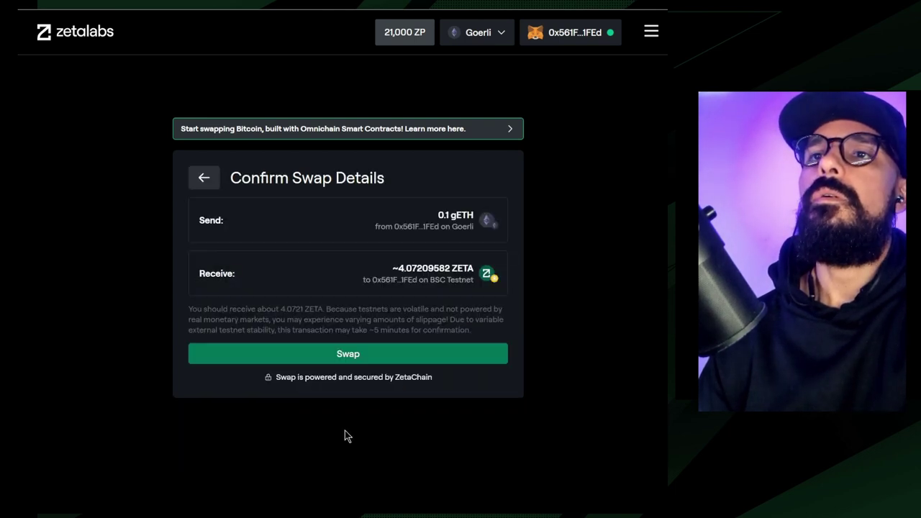
click(340, 360)
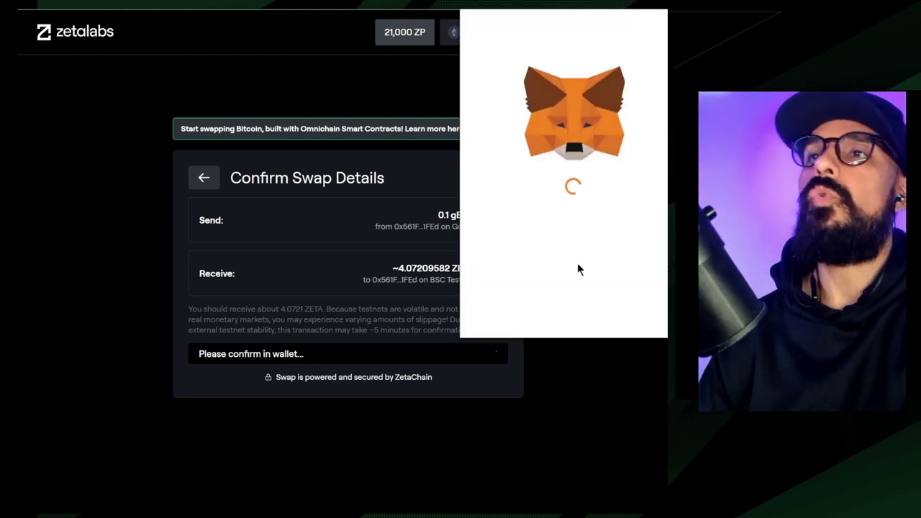
click(598, 143)
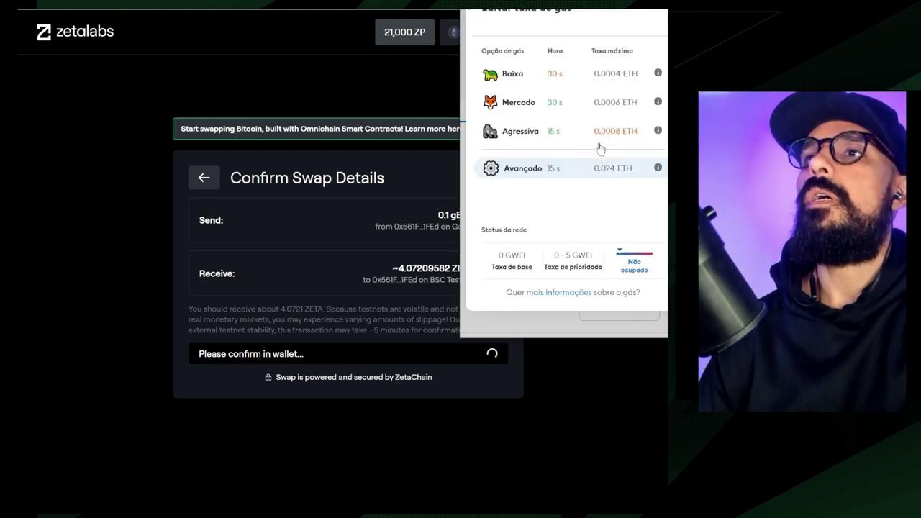
click(559, 108)
scroll(609, 211, down, 2)
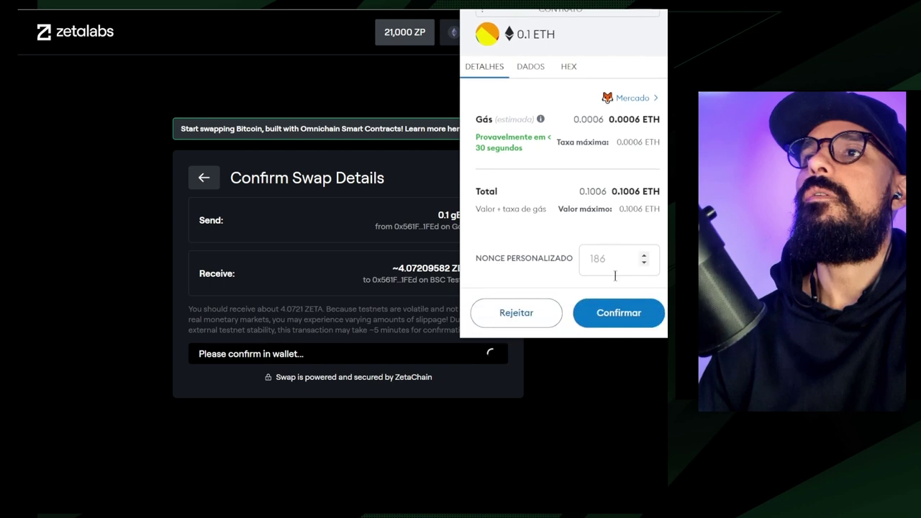
click(615, 316)
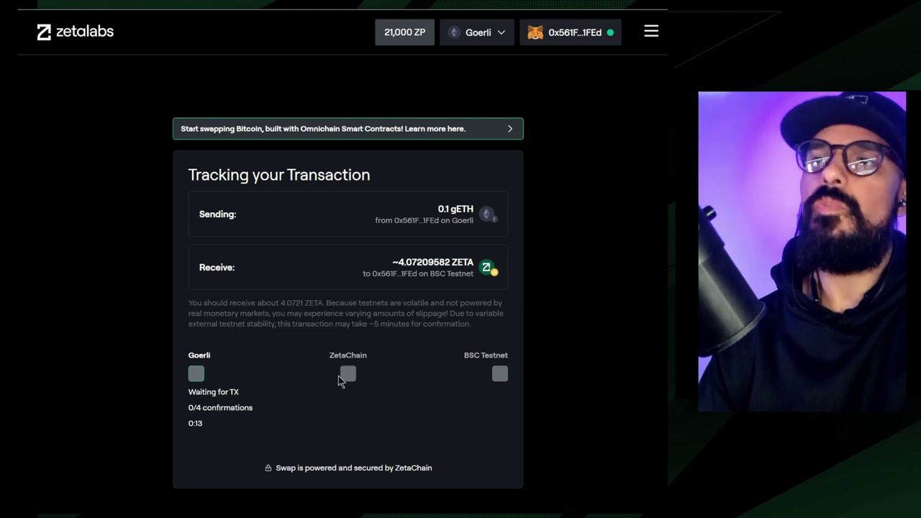
click(196, 410)
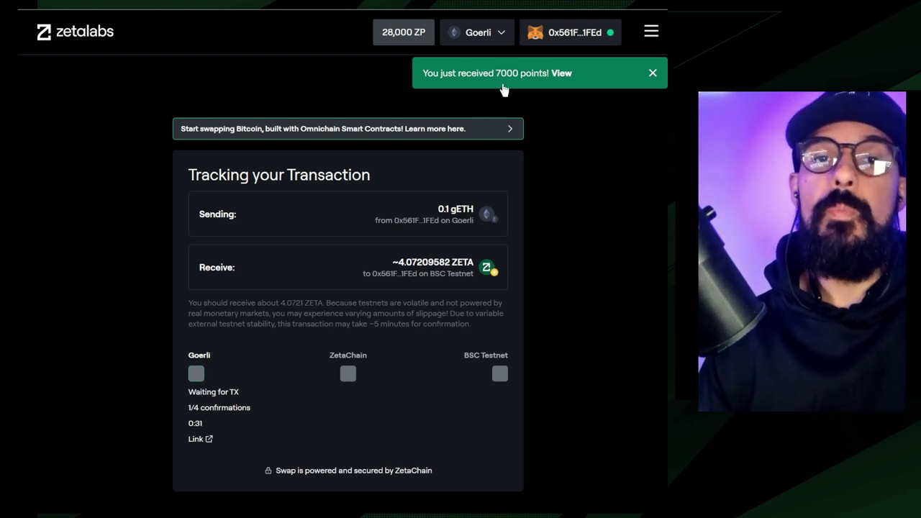
mouse_move(403, 36)
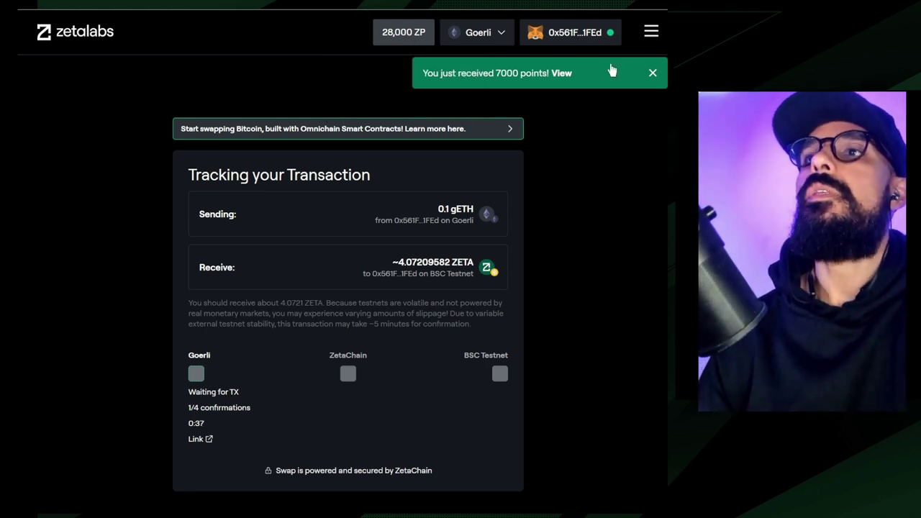
Step: Check the account's ZETA Points and rank on the leaderboard, and return to the swap's transaction tracking
click(650, 33)
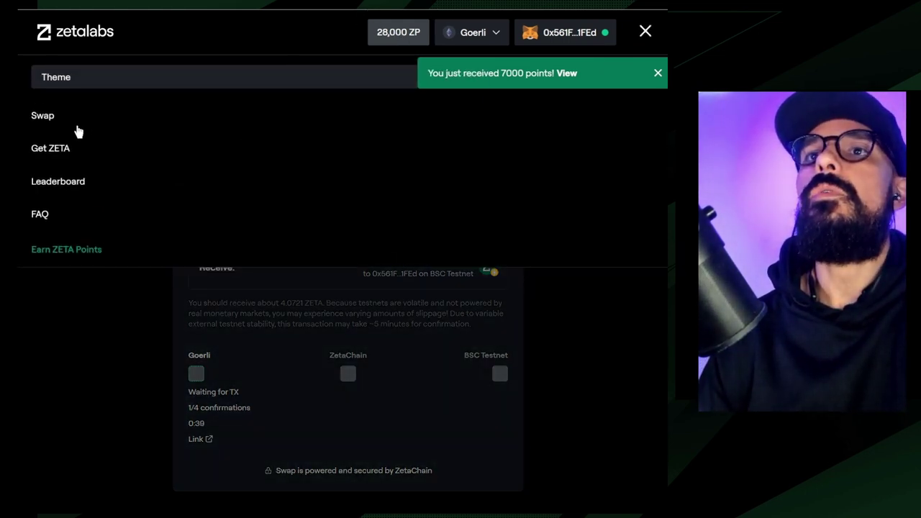
click(73, 183)
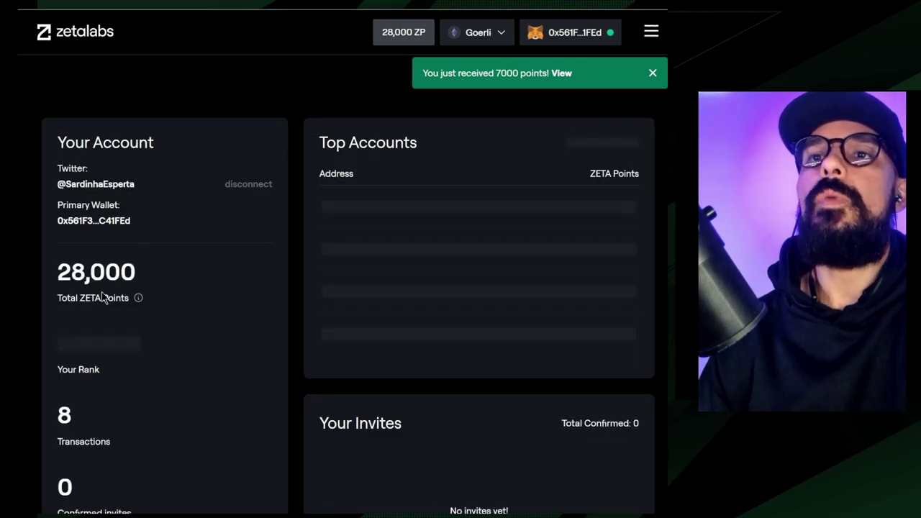
scroll(102, 293, down, 1)
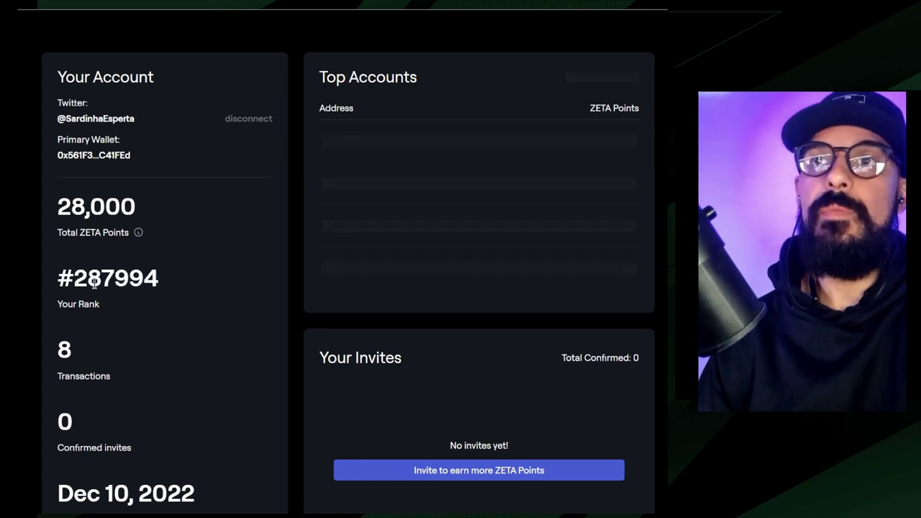
scroll(122, 302, up, 1)
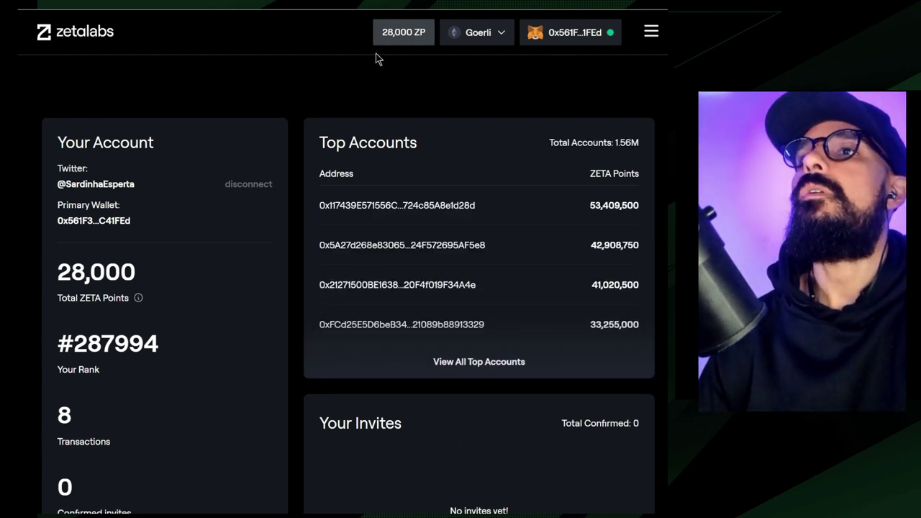
click(651, 32)
click(43, 116)
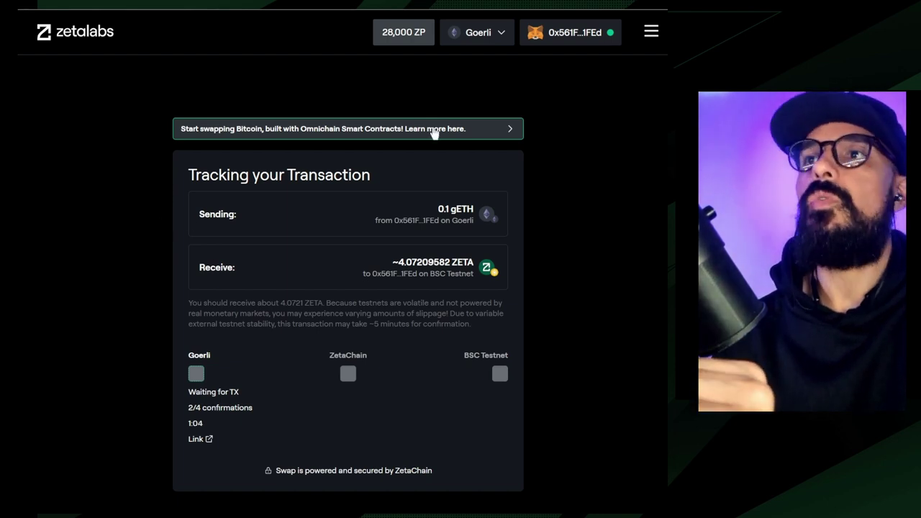
click(650, 33)
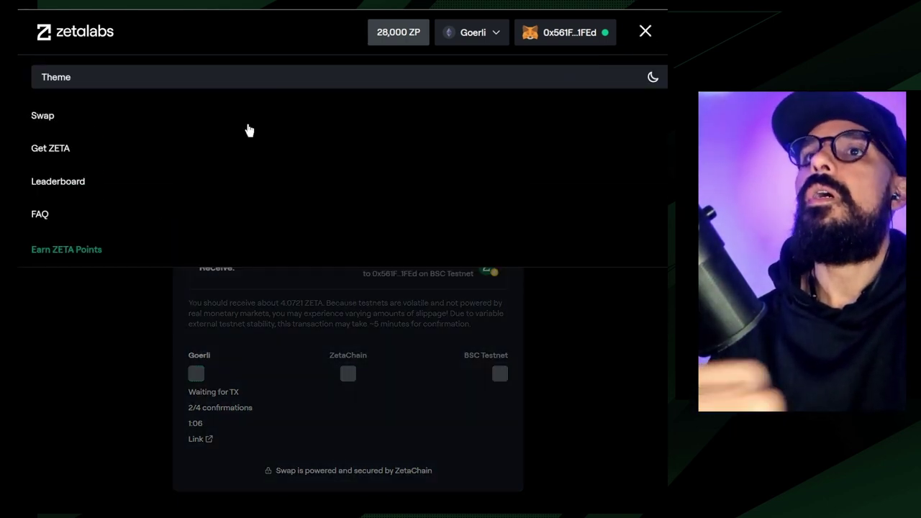
click(132, 324)
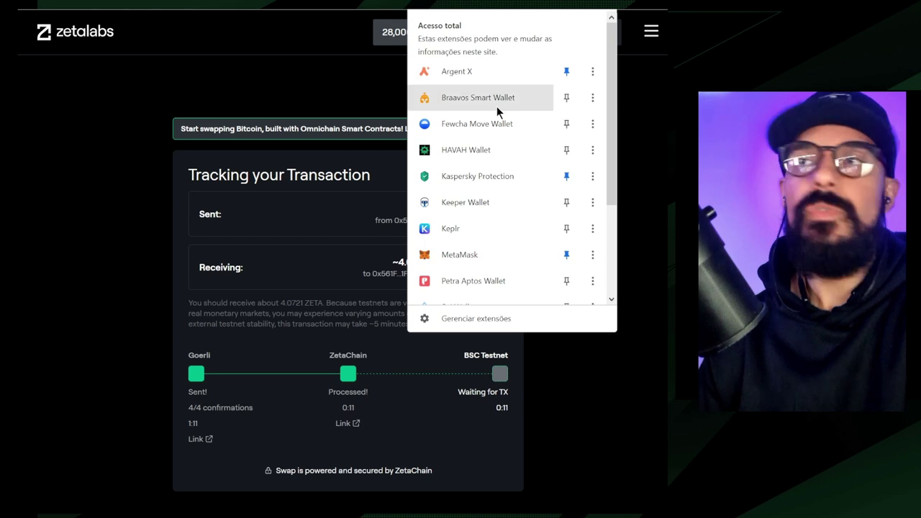
Step: Open the XDEFI Wallet browser extension and start creating a new XDEFI wallet
scroll(491, 187, down, 2)
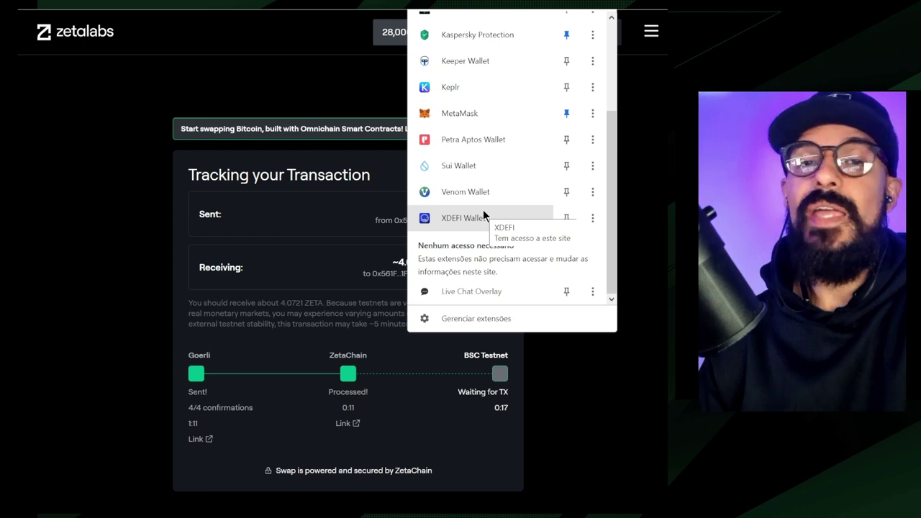
click(482, 211)
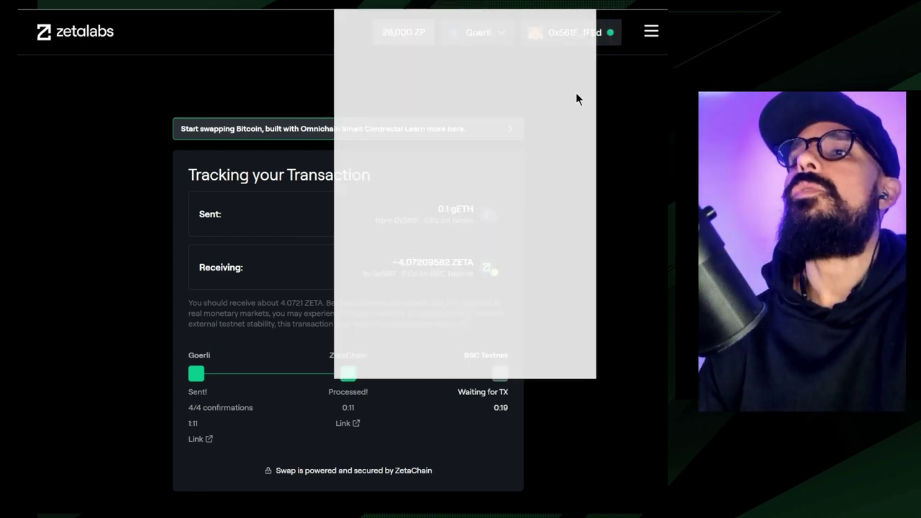
click(496, 167)
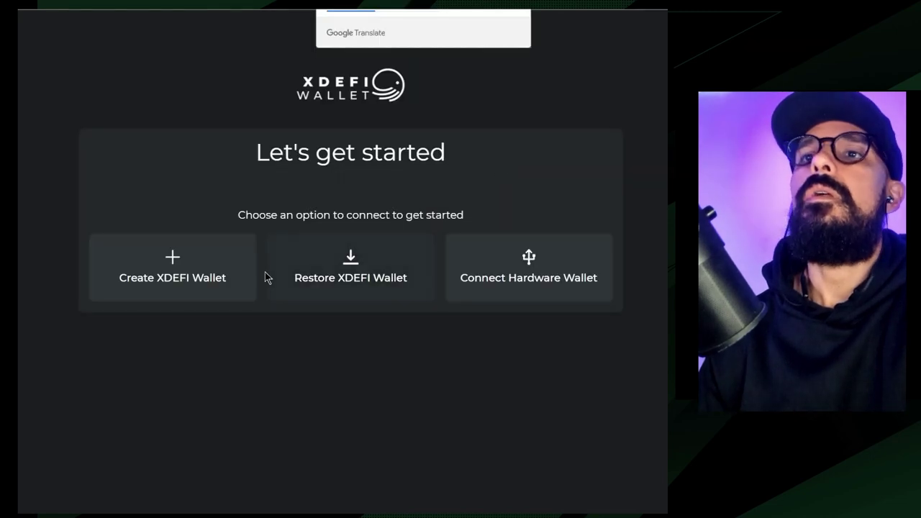
click(229, 281)
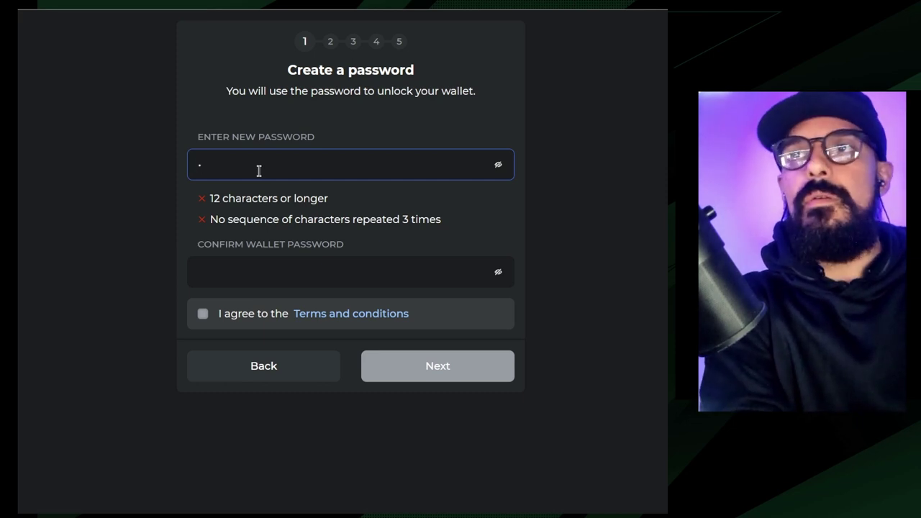
Step: Enter and confirm the new wallet password and accept the terms and conditions
text(•••)
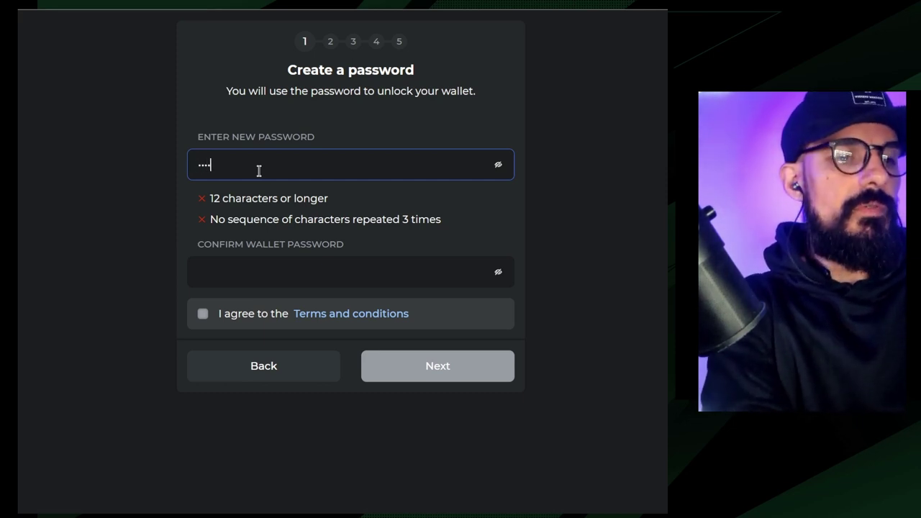
text(••••••••••)
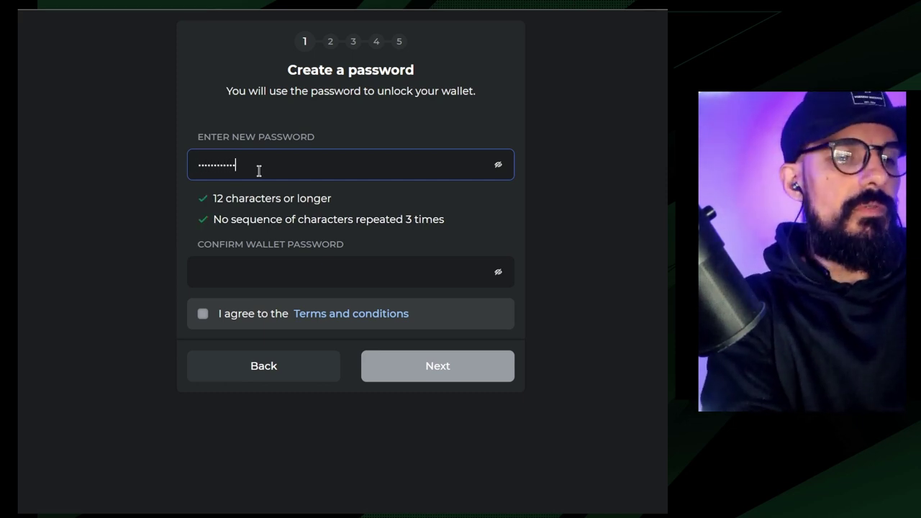
click(267, 274)
text(•••••••••••••)
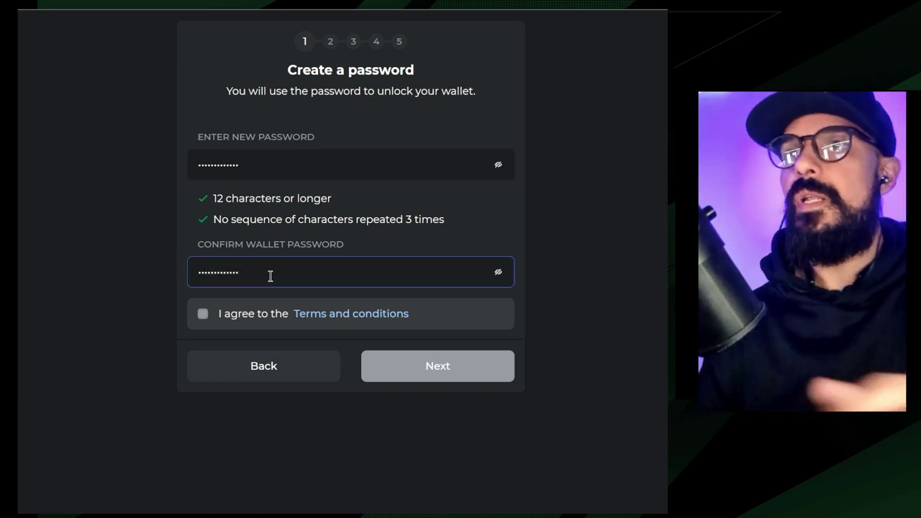
click(203, 315)
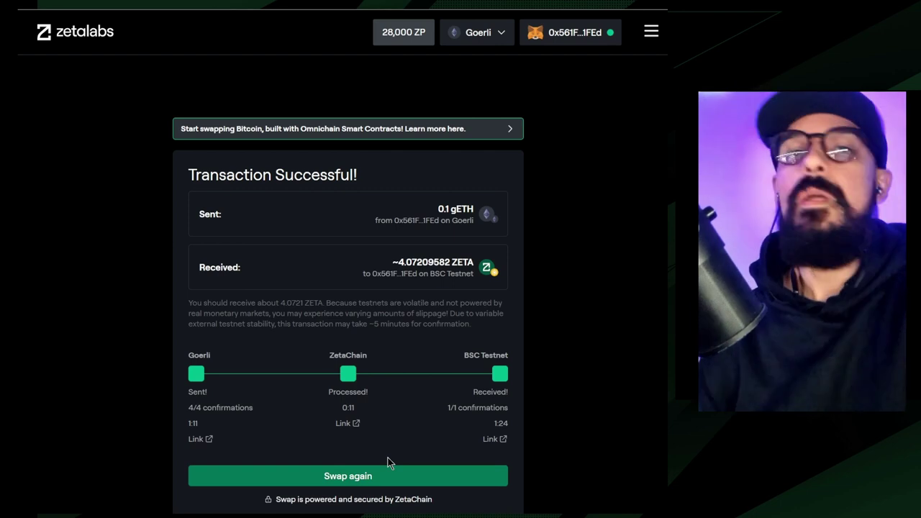
Step: Start another cross-chain swap in ZetaLabs and choose Bitcoin Testnet as the network to send from
click(355, 478)
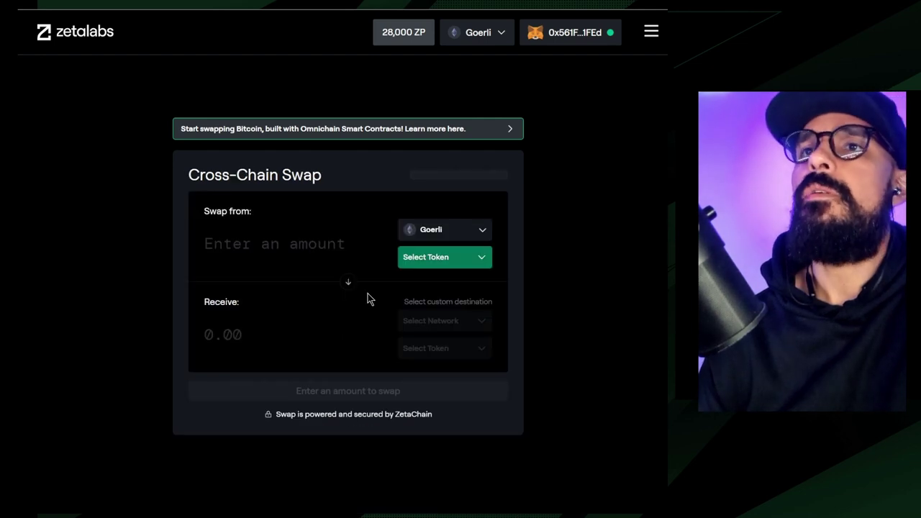
click(464, 231)
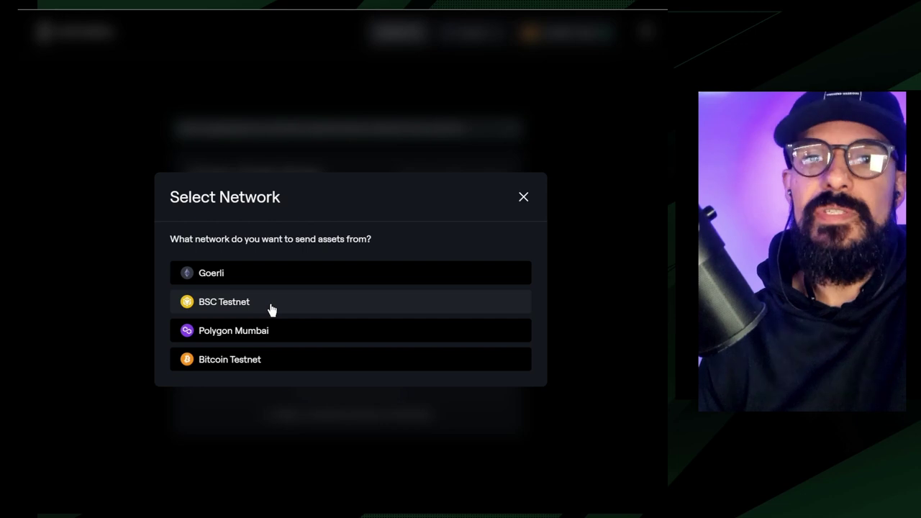
click(270, 361)
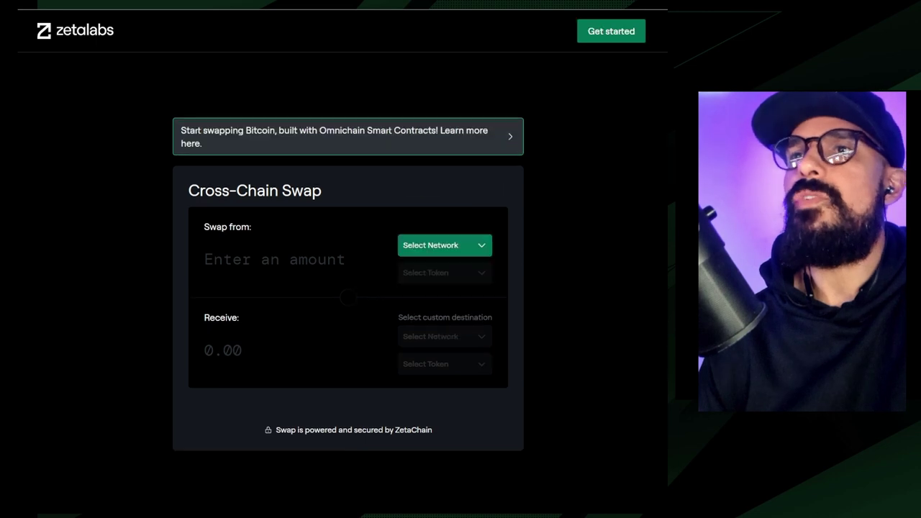
click(454, 235)
click(336, 366)
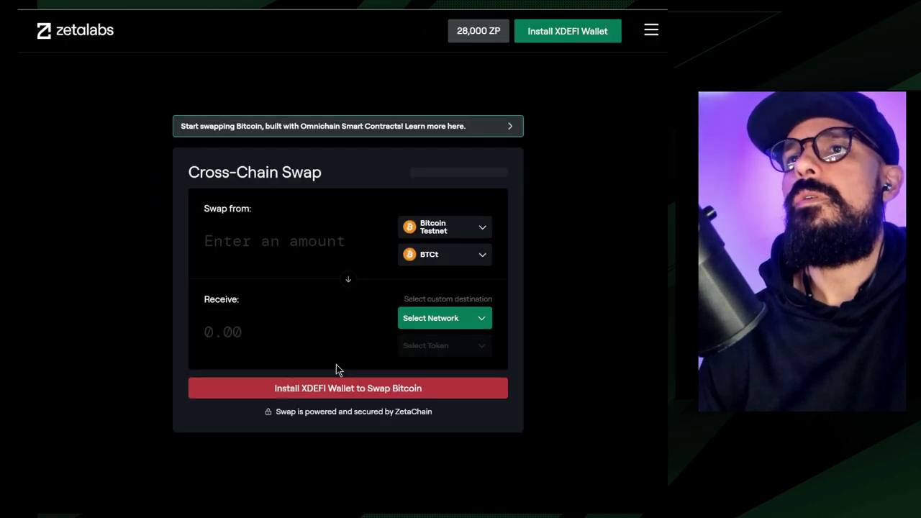
Step: Choose Polygon Mumbai as the receiving network and check which assets it offers to receive
click(411, 324)
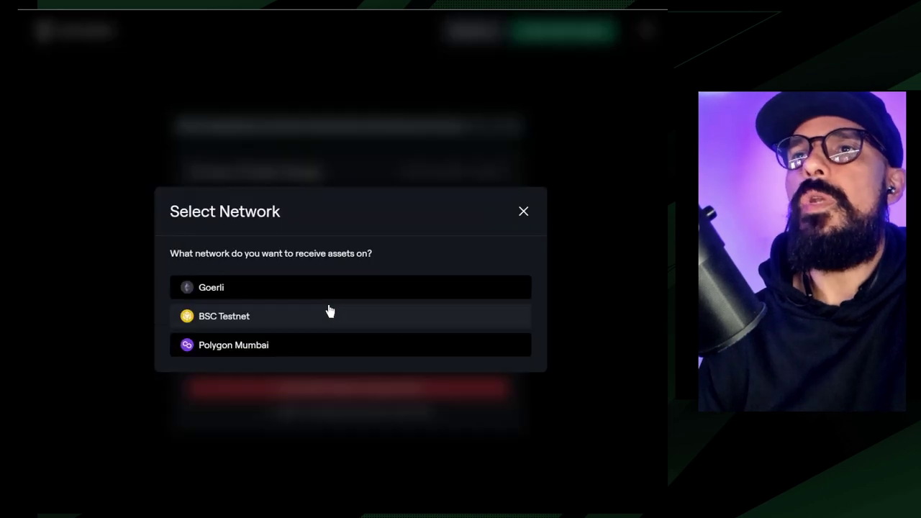
click(555, 260)
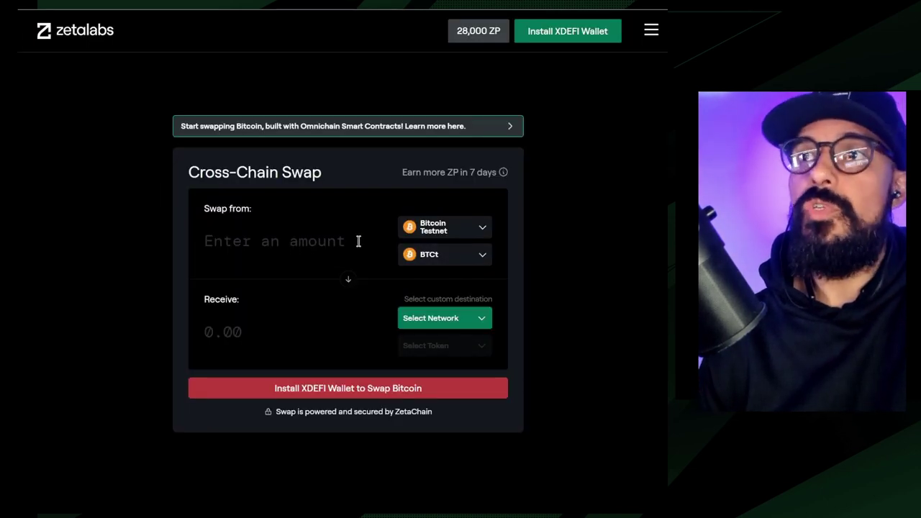
click(425, 323)
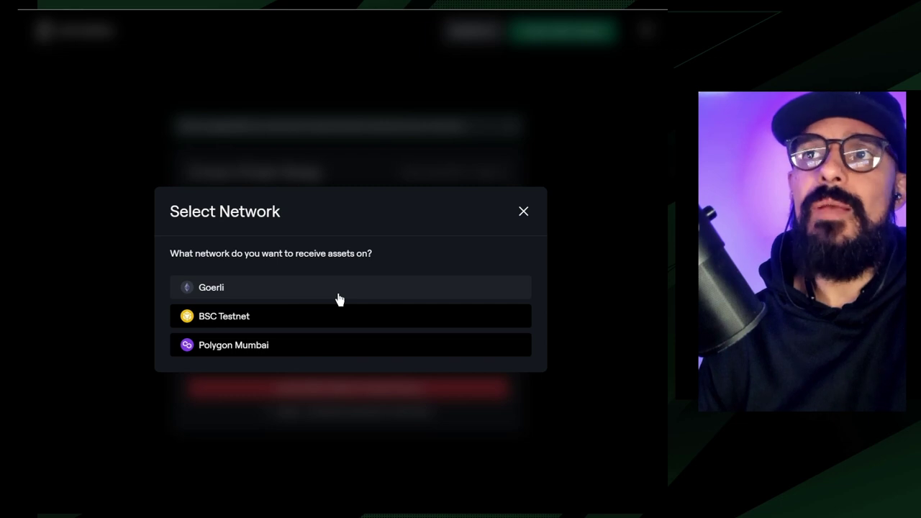
click(333, 351)
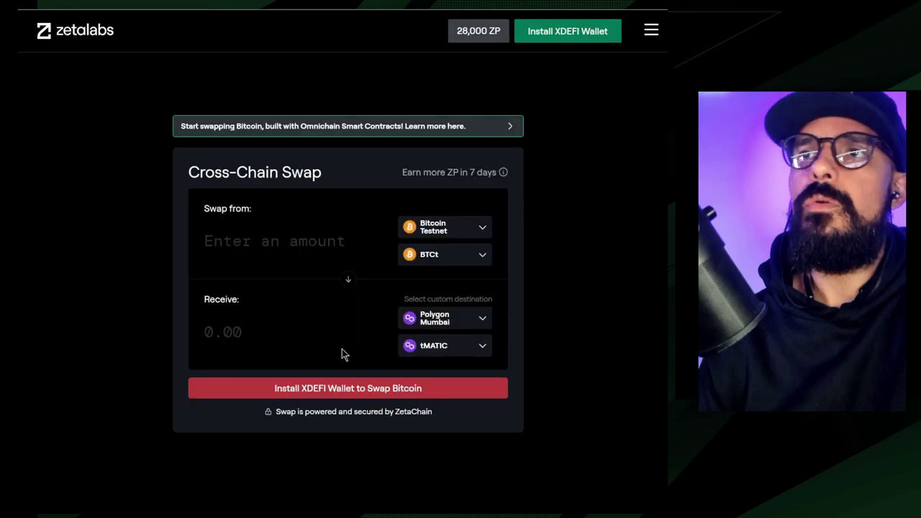
click(419, 347)
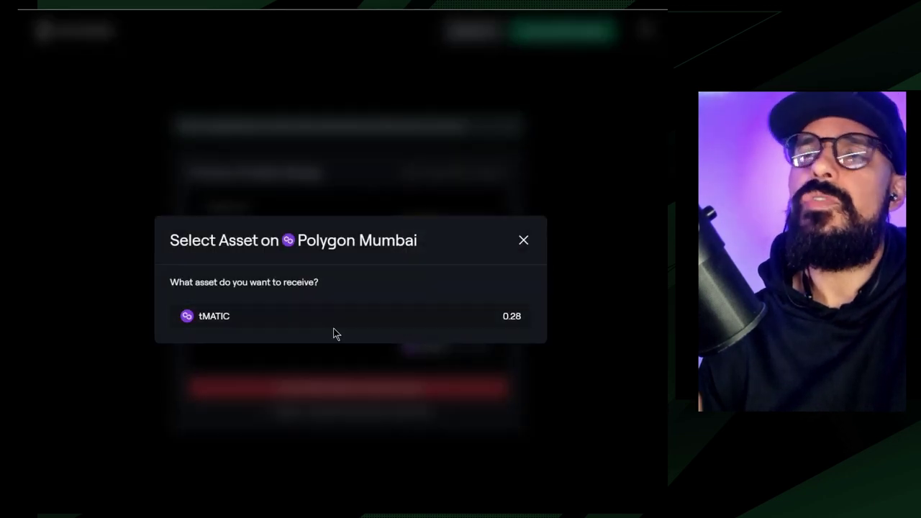
click(564, 250)
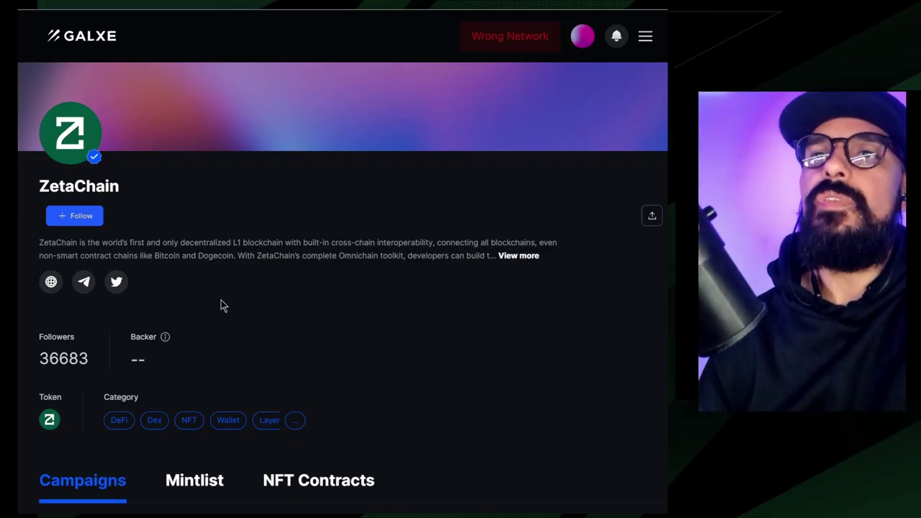
Step: Open the Mission Bring ZETA Home campaign from ZetaChain's Galxe page
scroll(221, 305, down, 3)
scroll(225, 307, down, 1)
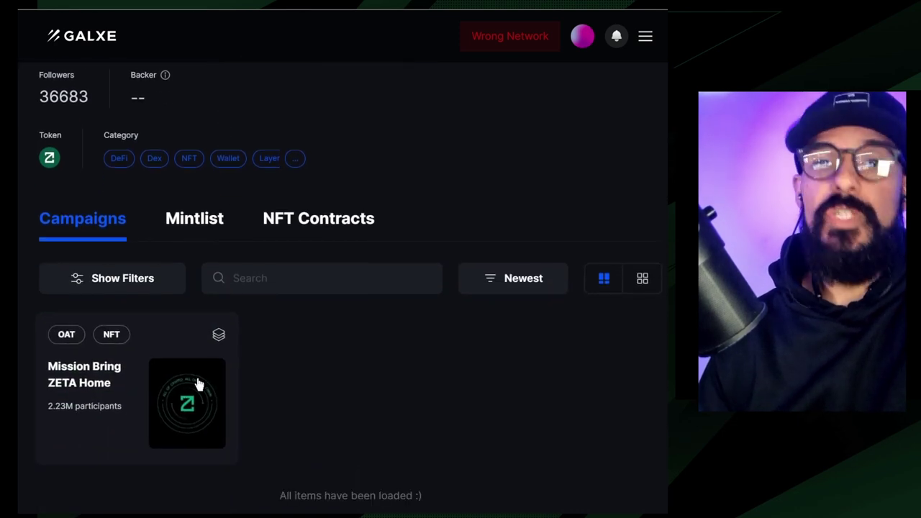
click(109, 405)
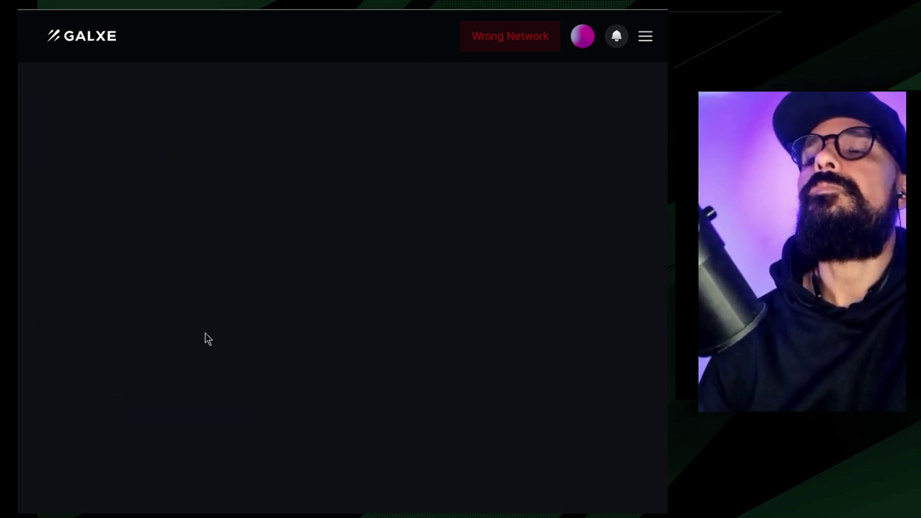
Step: Review Galxe's sign-in request in the MetaMask wallet and approve it for the connected account
click(513, 36)
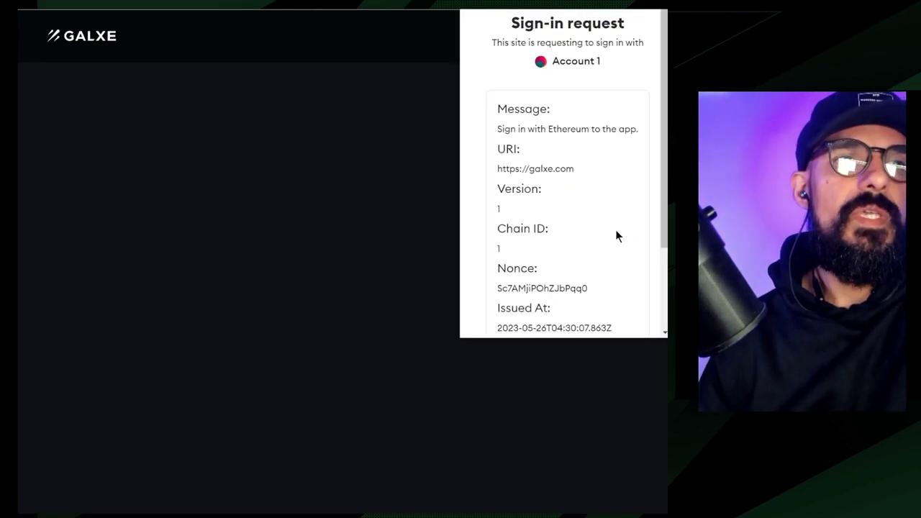
scroll(615, 230, down, 3)
scroll(615, 230, up, 3)
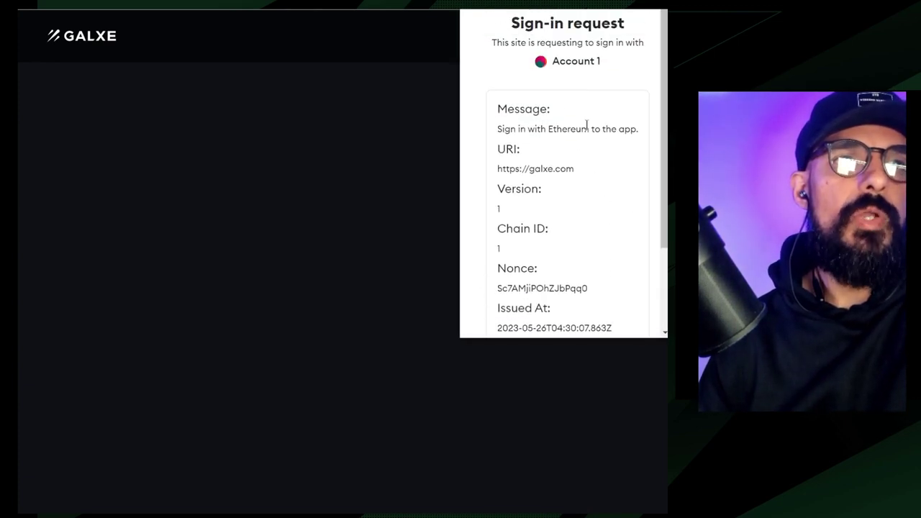
scroll(597, 313, down, 3)
click(600, 317)
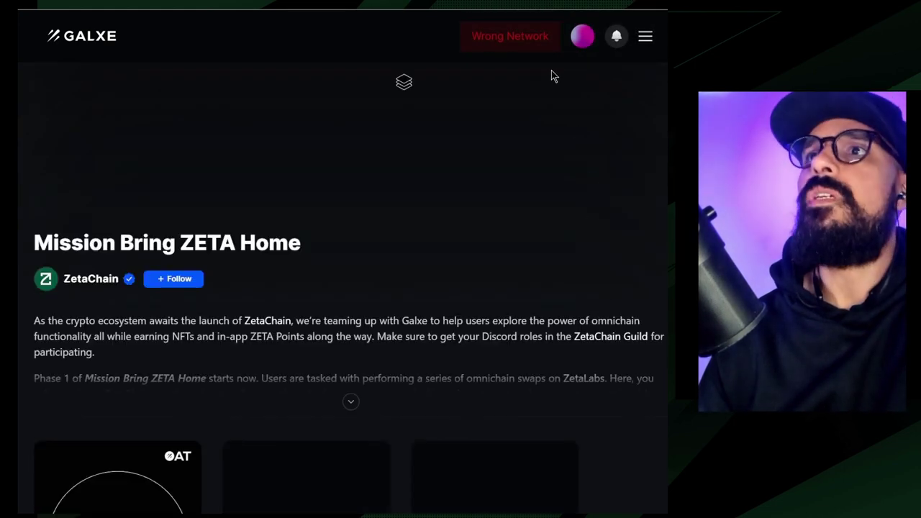
Step: Set the Galxe network to Polygon and approve the switch to Polygon Mainnet in MetaMask
click(532, 54)
click(354, 171)
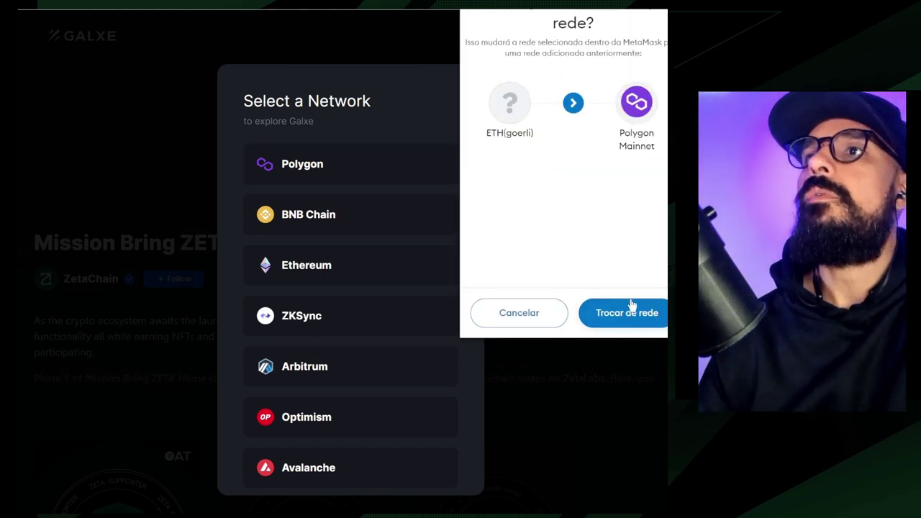
click(626, 314)
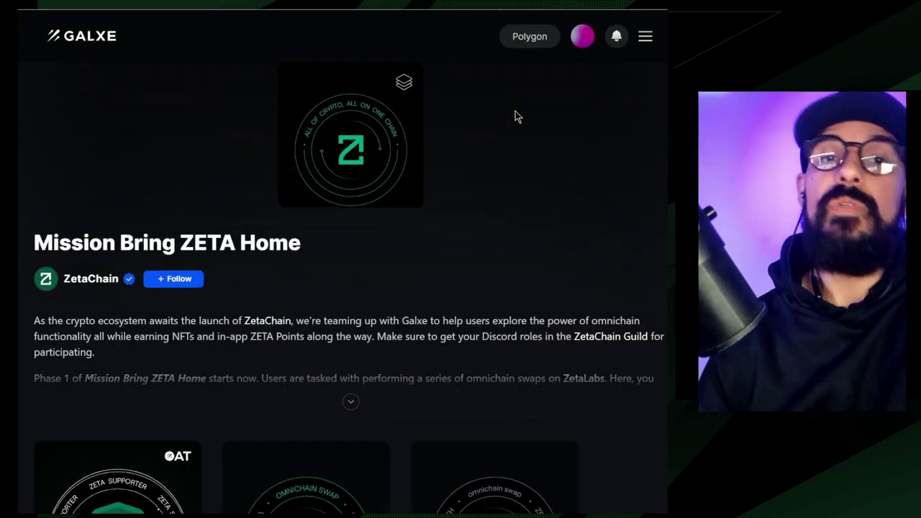
Step: Examine the claim status of the campaign's badges, from ZETA Supporter to Bring ZETA Home
scroll(454, 204, down, 3)
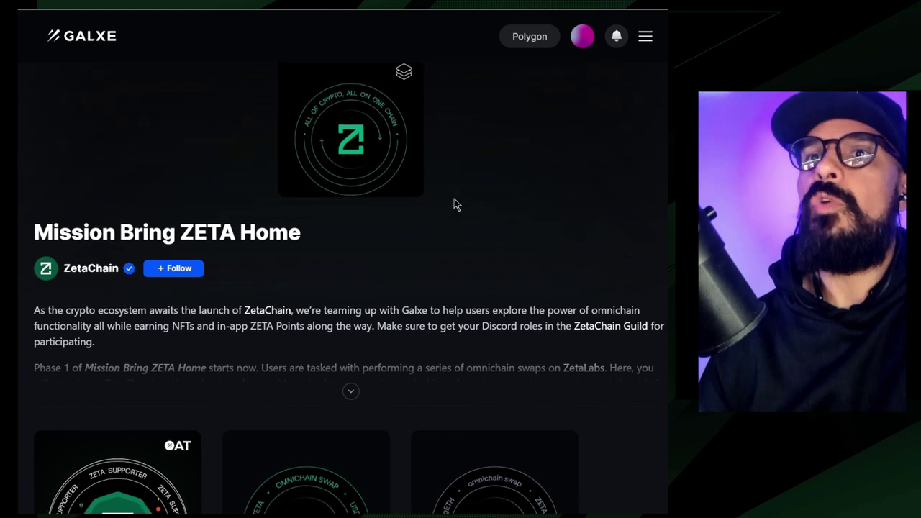
scroll(454, 203, down, 8)
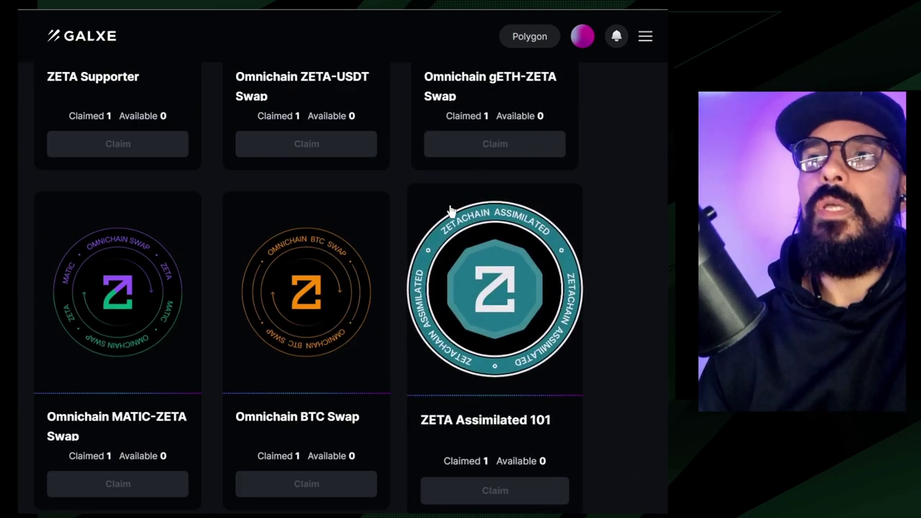
scroll(403, 284, down, 2)
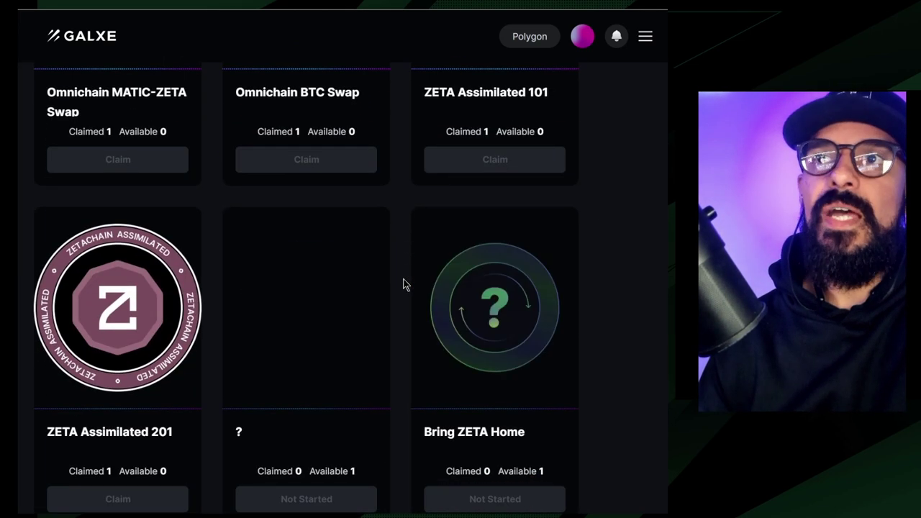
scroll(403, 284, up, 6)
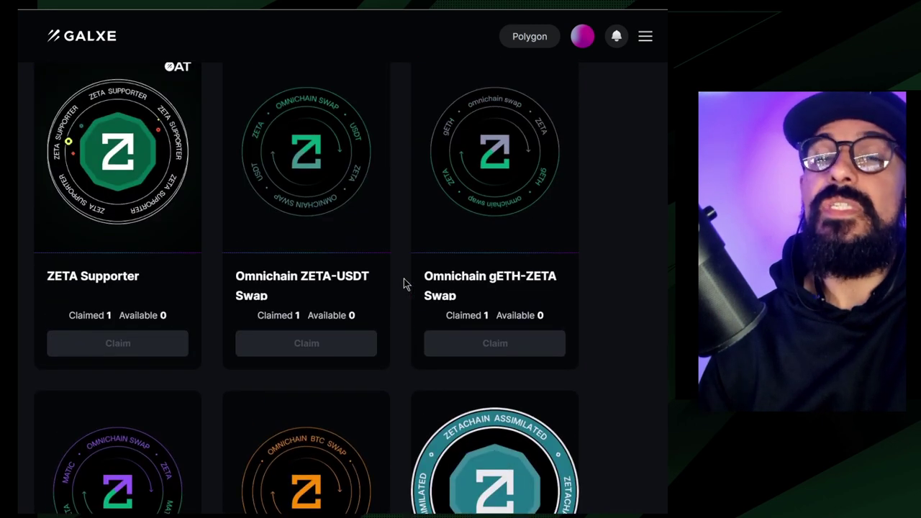